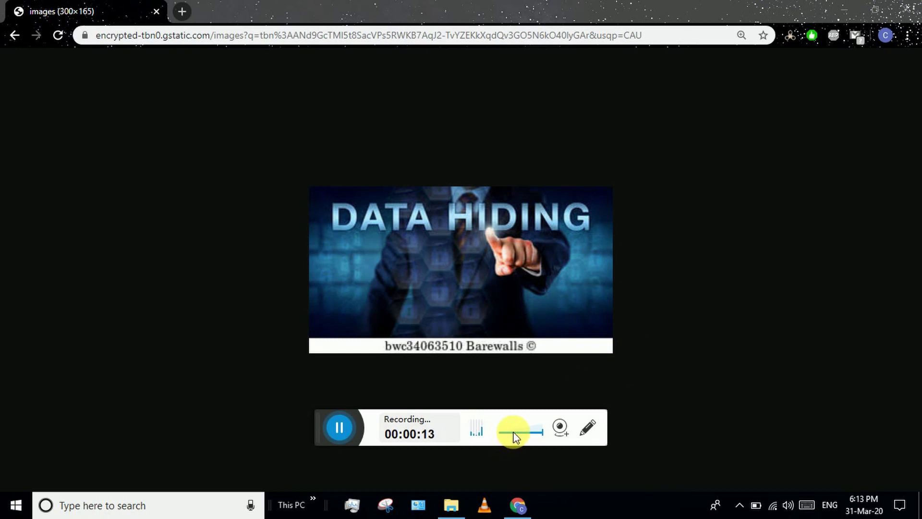
mouse_move(515, 434)
mouse_down()
mouse_move(543, 435)
mouse_move(515, 434)
mouse_up()
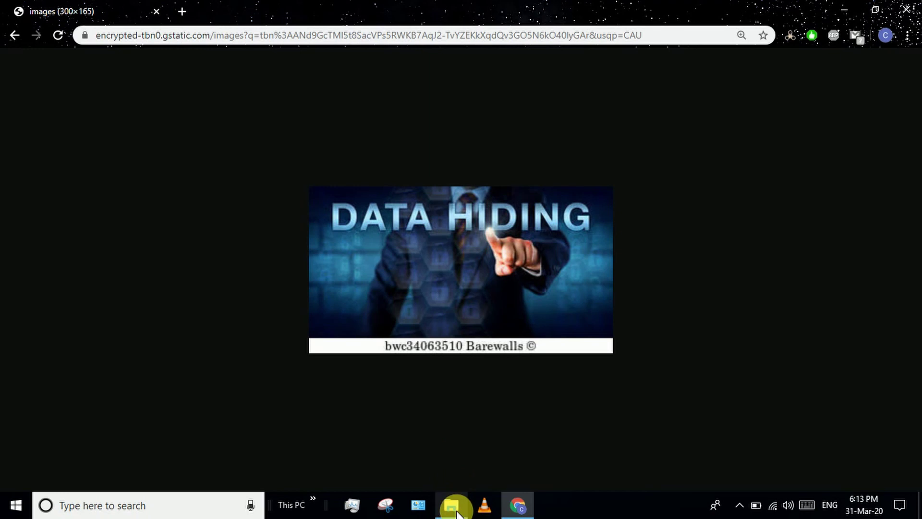
Switch to the Data hiding folder in File Explorer and open a Command Prompt at that location, keeping the folder's files visible
mouse_move(457, 514)
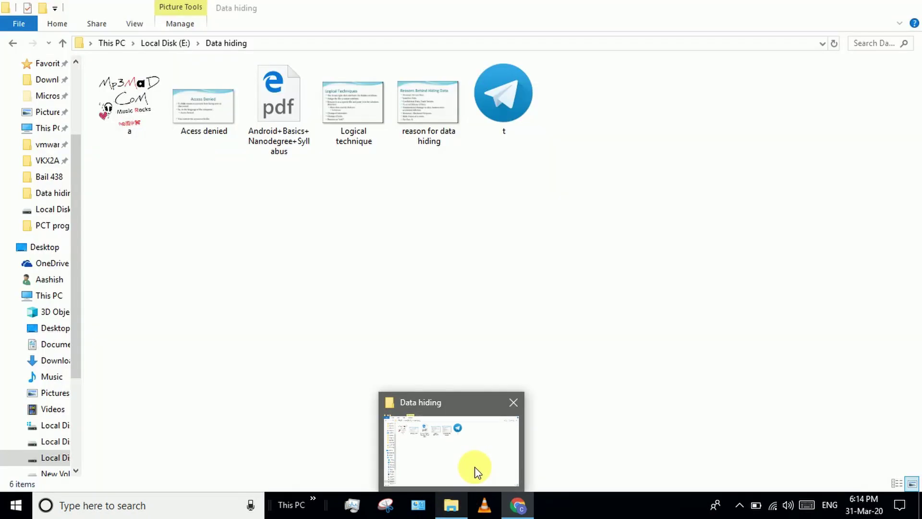
click(476, 470)
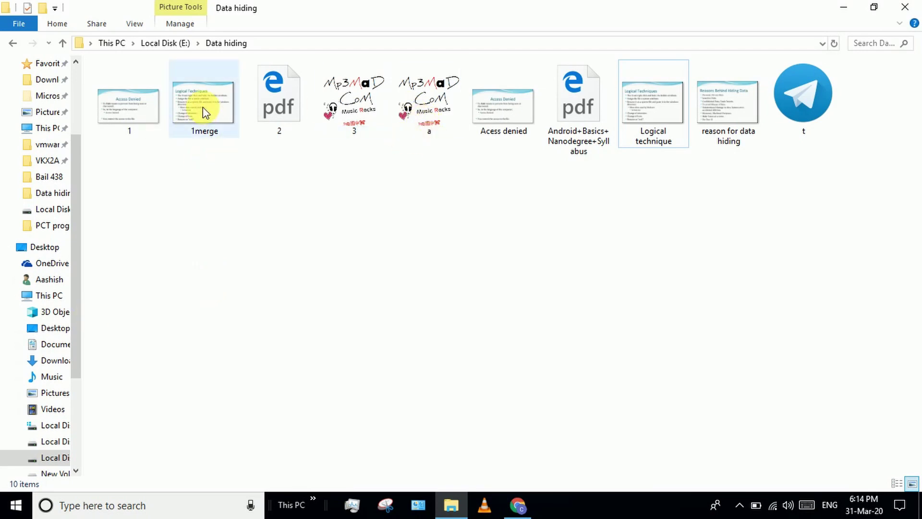
click(345, 44)
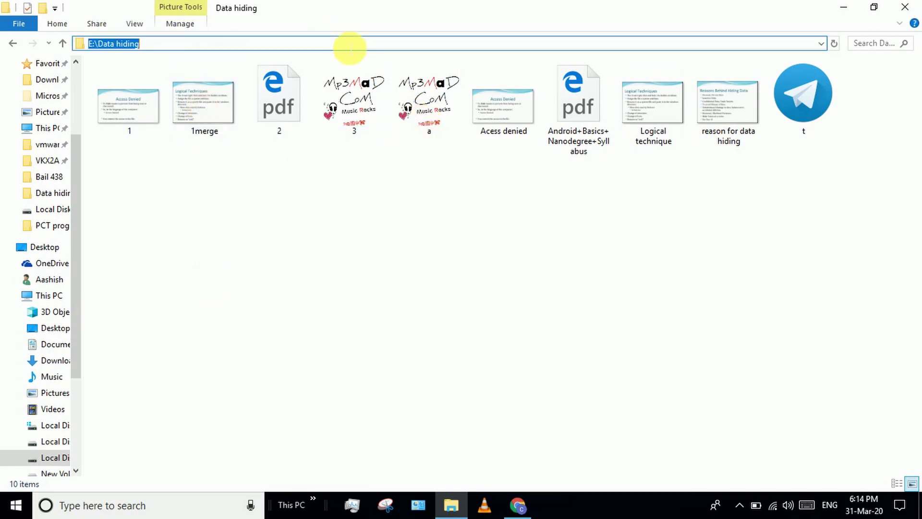
text(cmd)
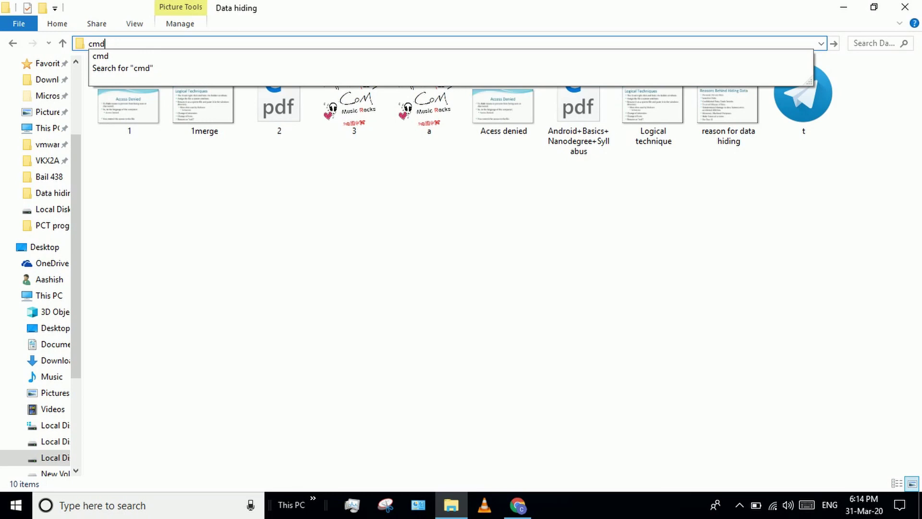
key(Return)
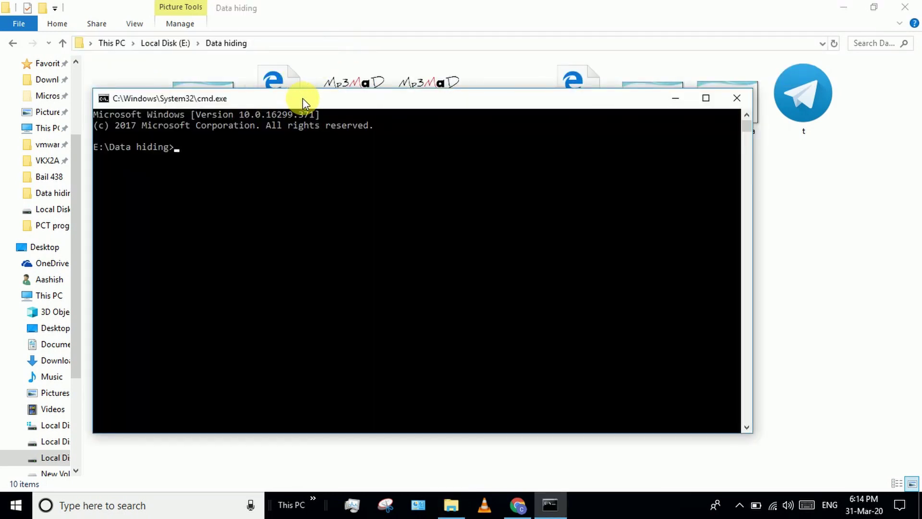
drag(302, 98, 334, 157)
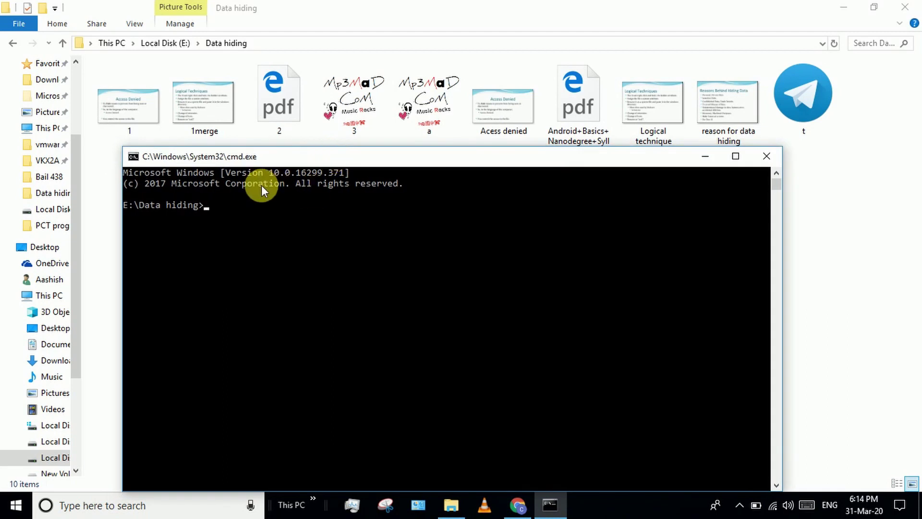
Start a binary copy command at the prompt with "copy /b 1.jpg+", without running it
text(copy)
key(BackSpace)
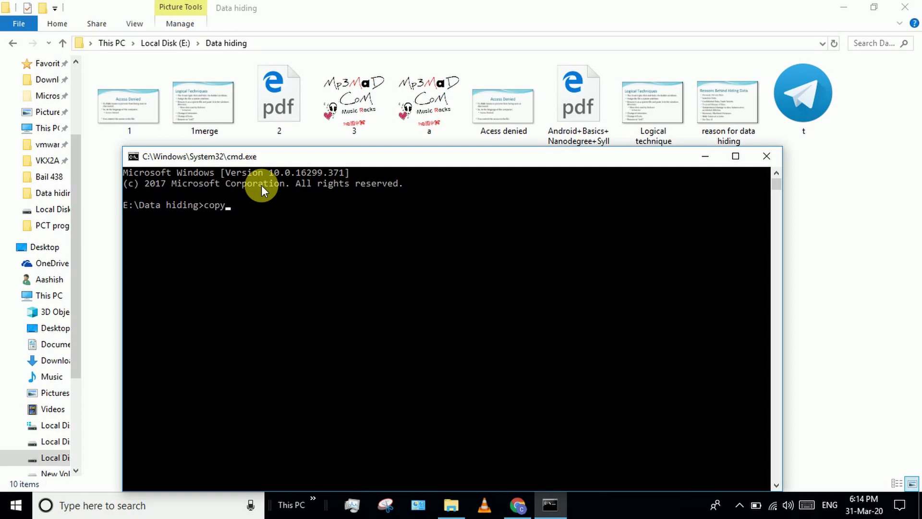
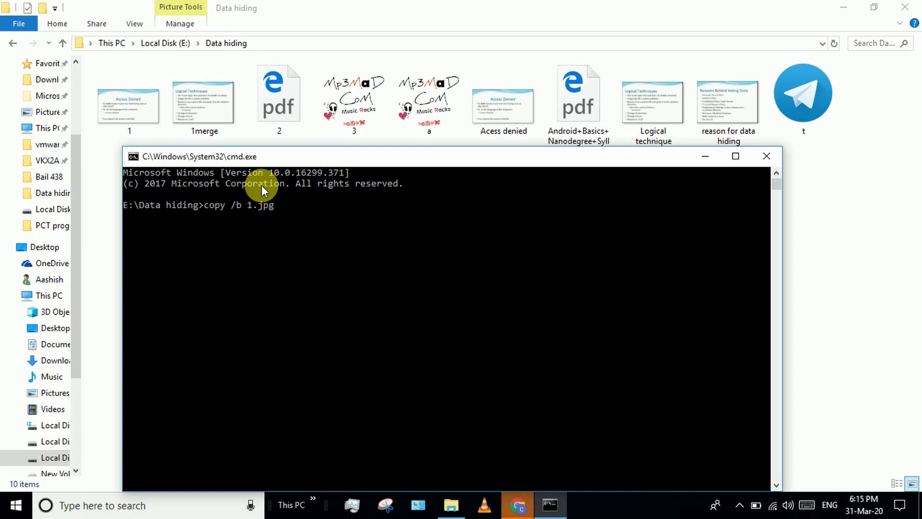
text(+)
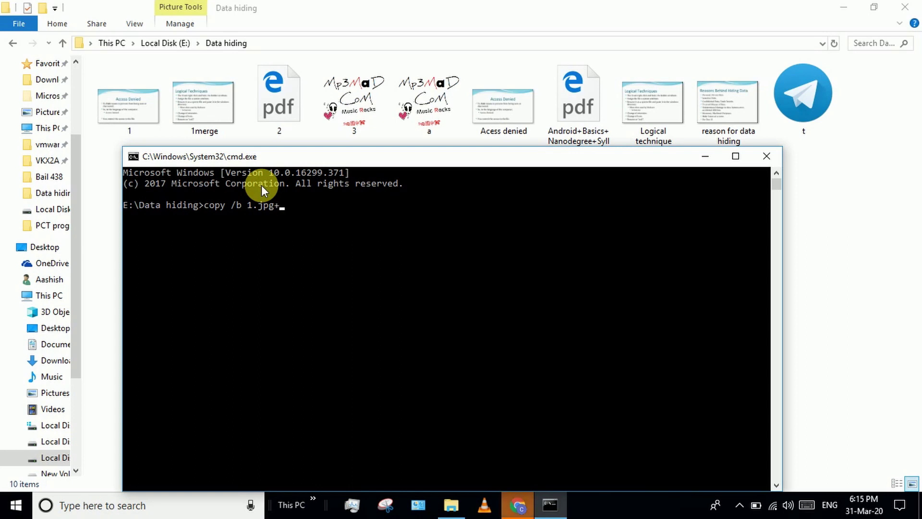
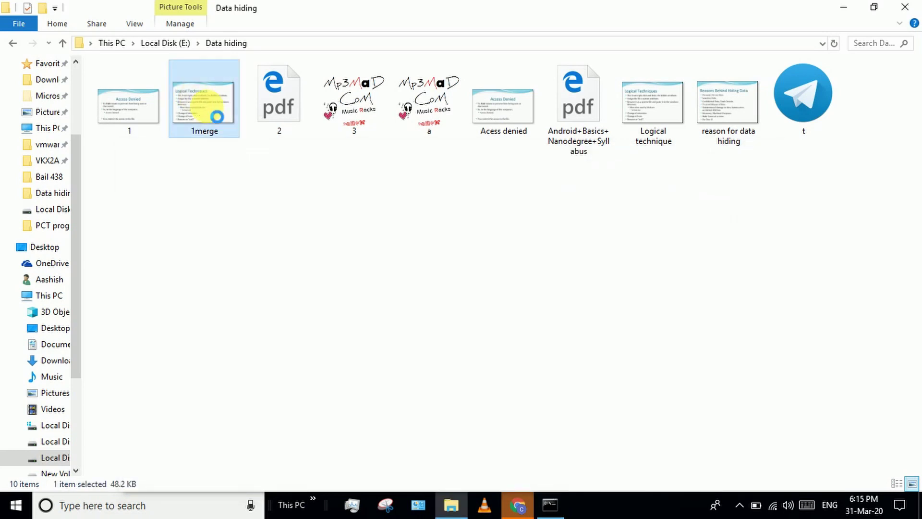
Compress the 1merge image into an archive named 1merge.rar in the same folder
right_click(210, 116)
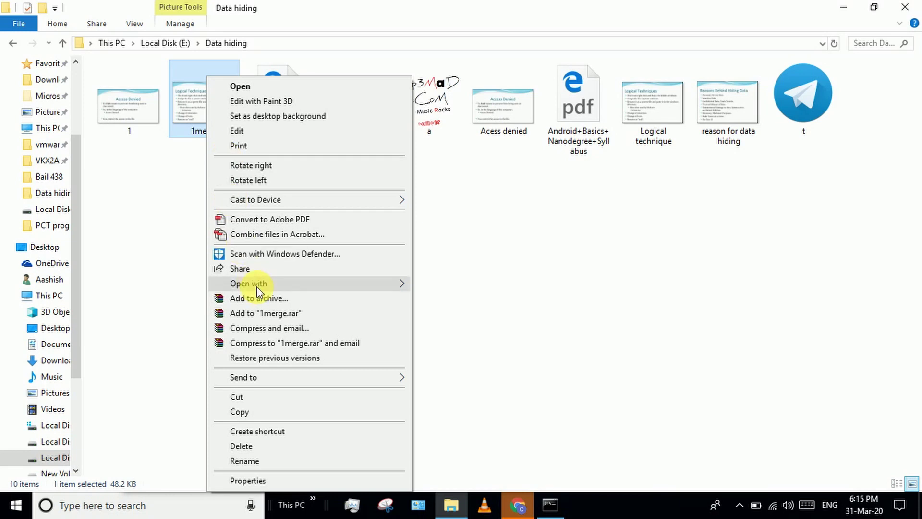
mouse_move(381, 285)
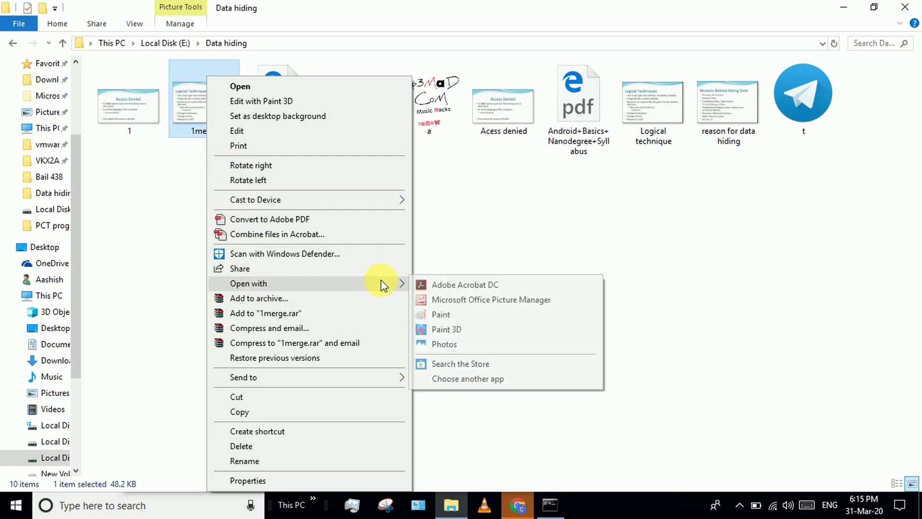
click(329, 314)
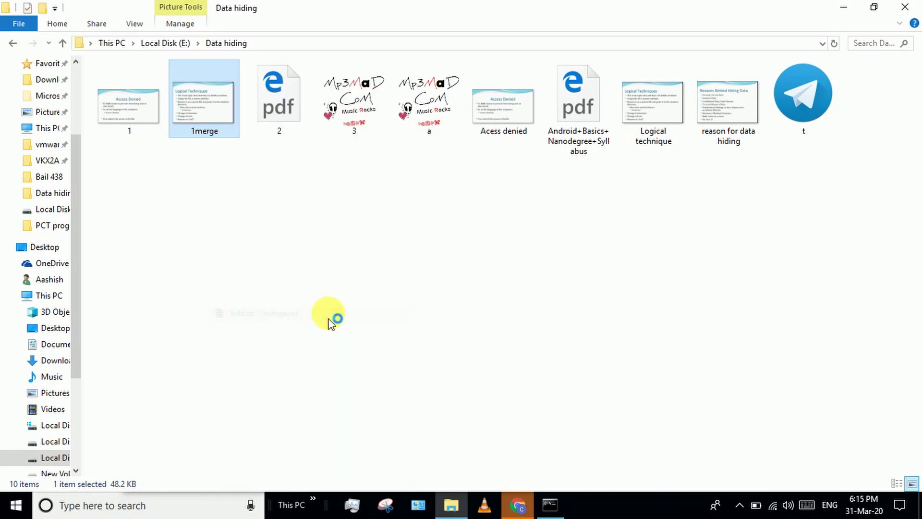
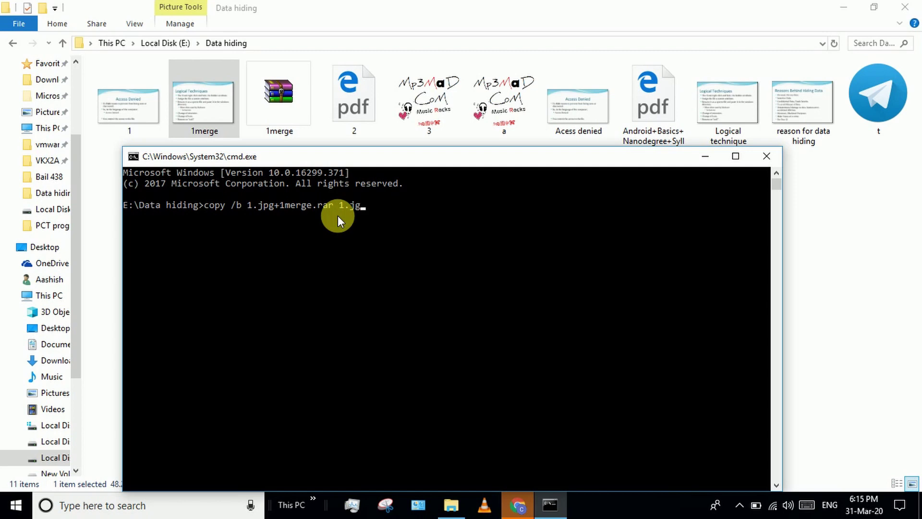
Complete and run the command "copy /b 1.jpg+1merge.rar 1.jpg" to append the archive to the image
text(pg)
key(Return)
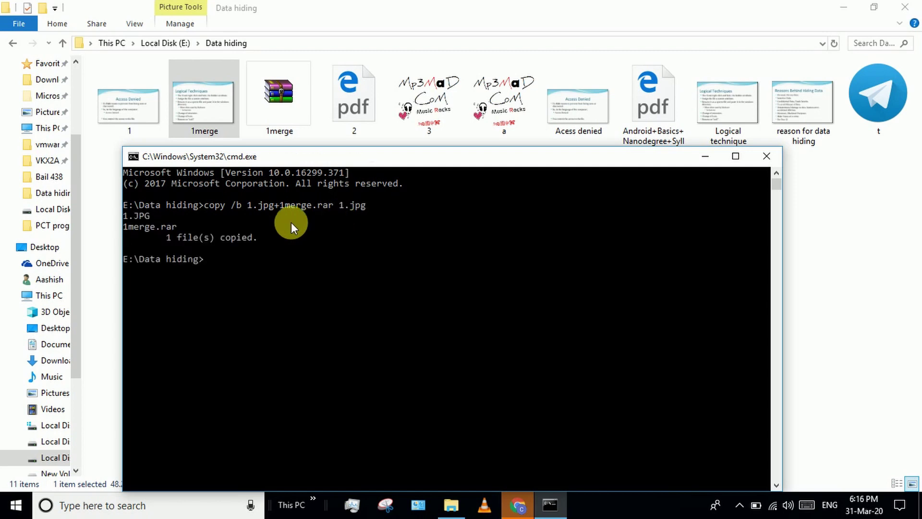
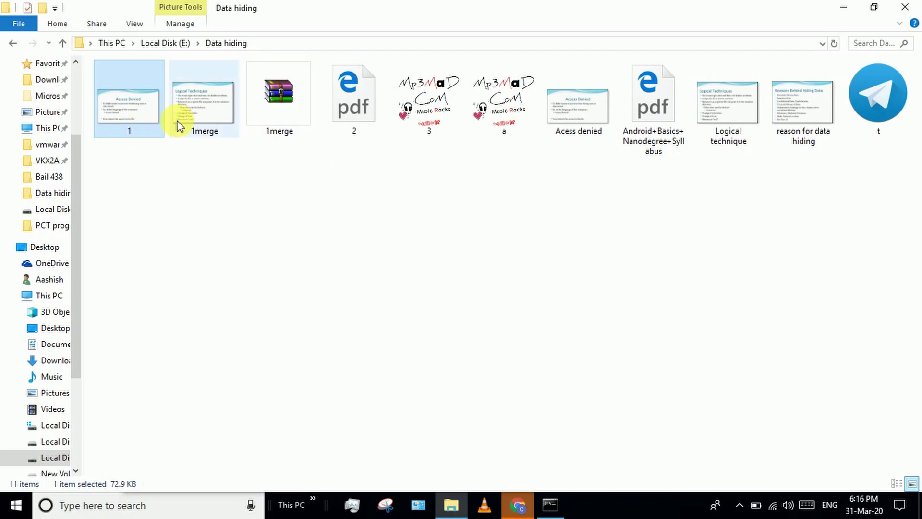
Compare the file sizes of the Acess denied image, the 1merge archive and the merged image 1
click(548, 126)
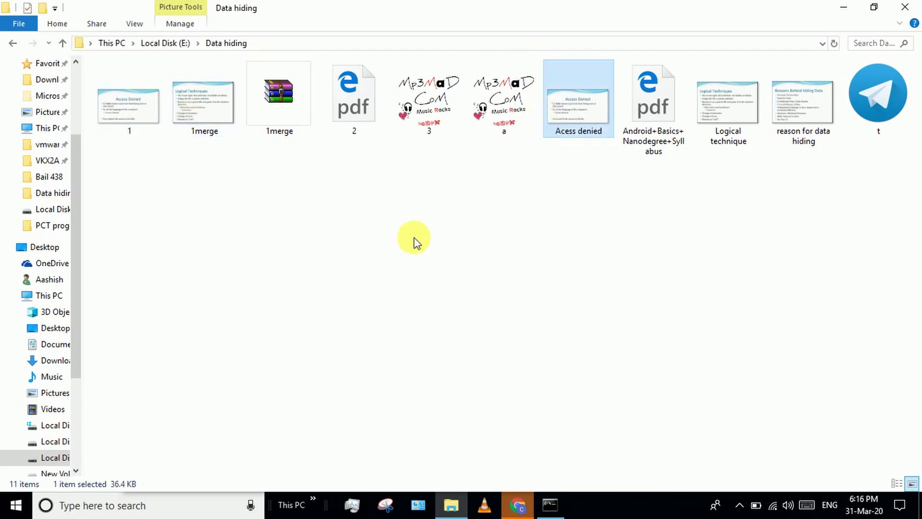
click(295, 135)
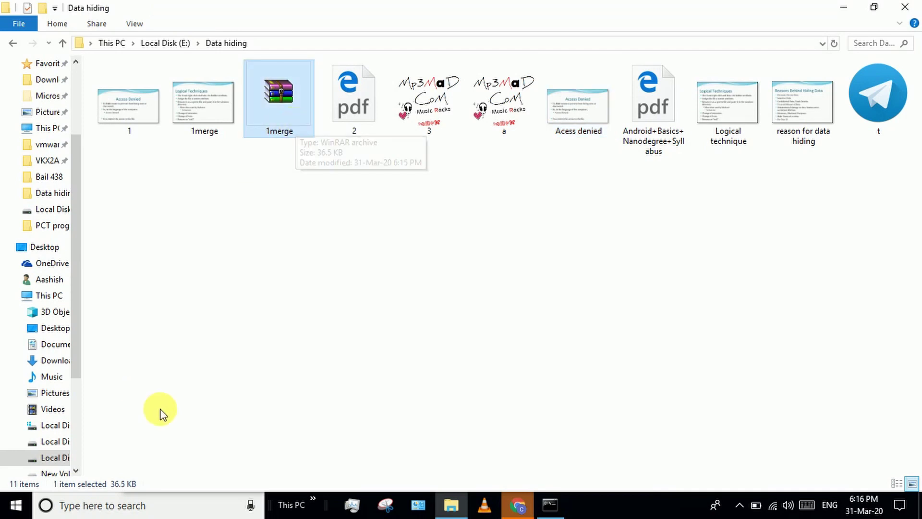
click(124, 123)
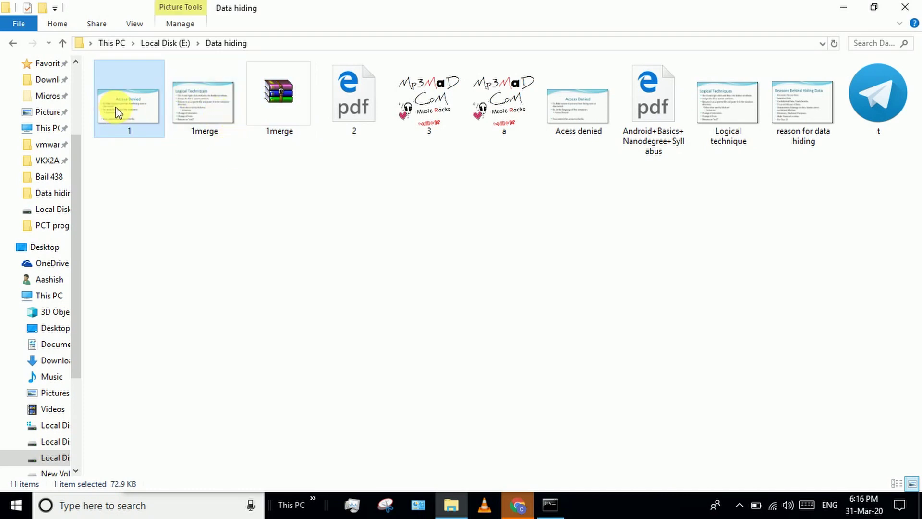
Open the merged image 1 with WinRAR, without making it the default app for JPG files
double_click(126, 117)
right_click(119, 121)
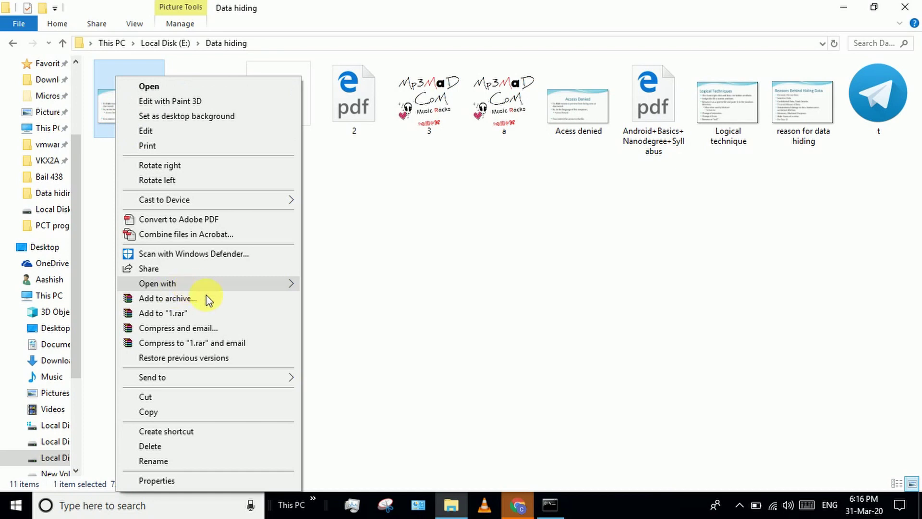
mouse_move(236, 283)
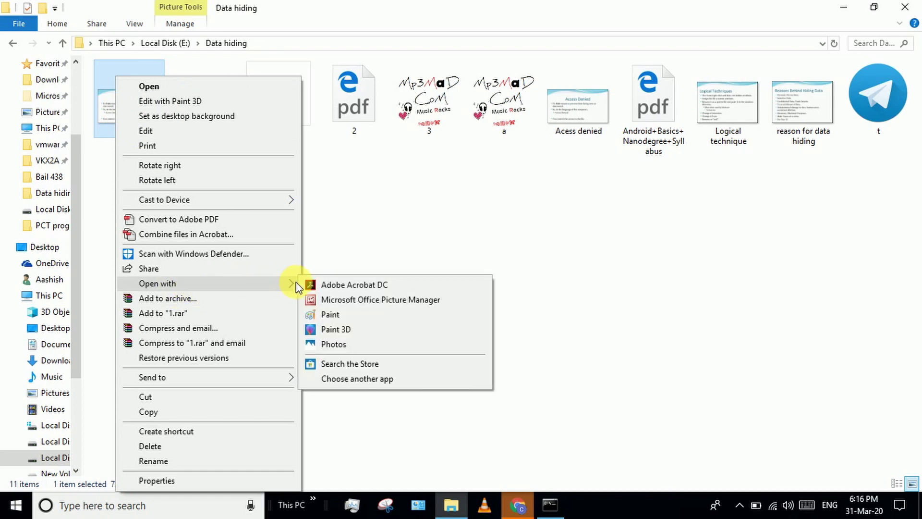
click(399, 378)
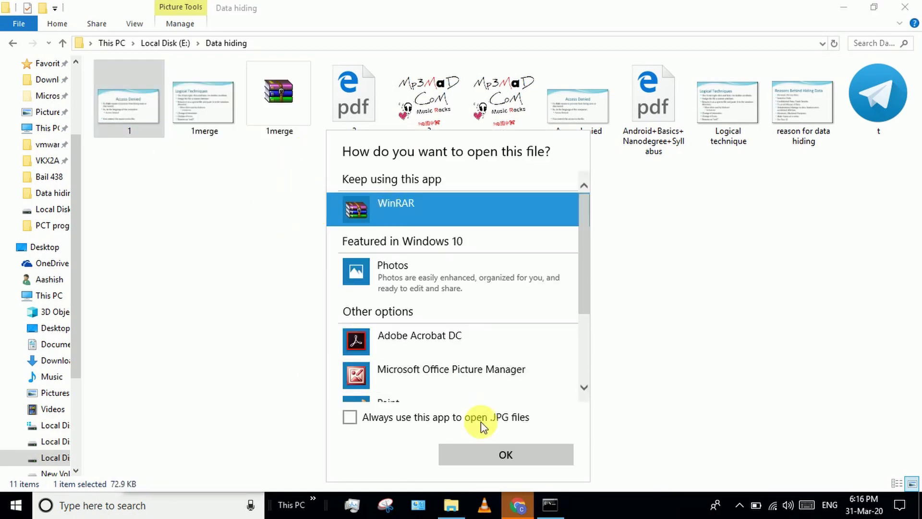
click(487, 456)
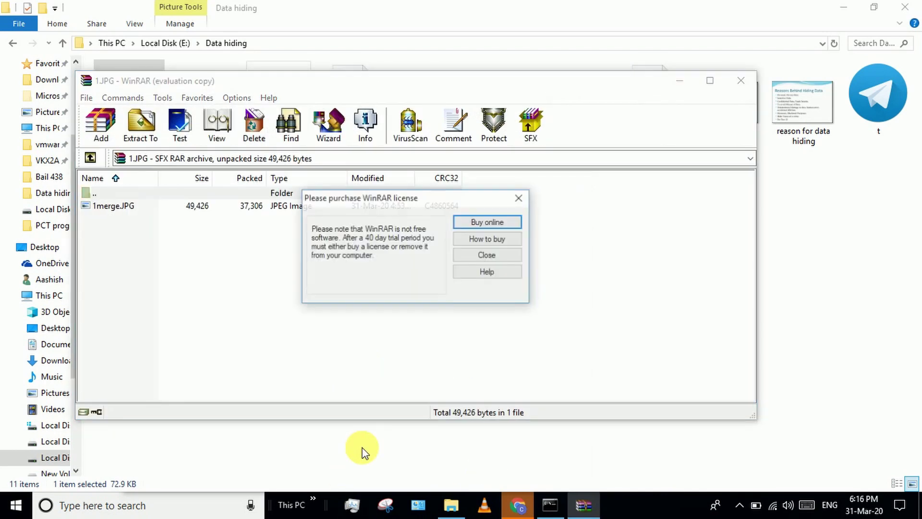
Dismiss the licence notice, try to open the hidden 1merge.JPG inside the archive, and close WinRAR
click(488, 255)
click(389, 201)
double_click(390, 202)
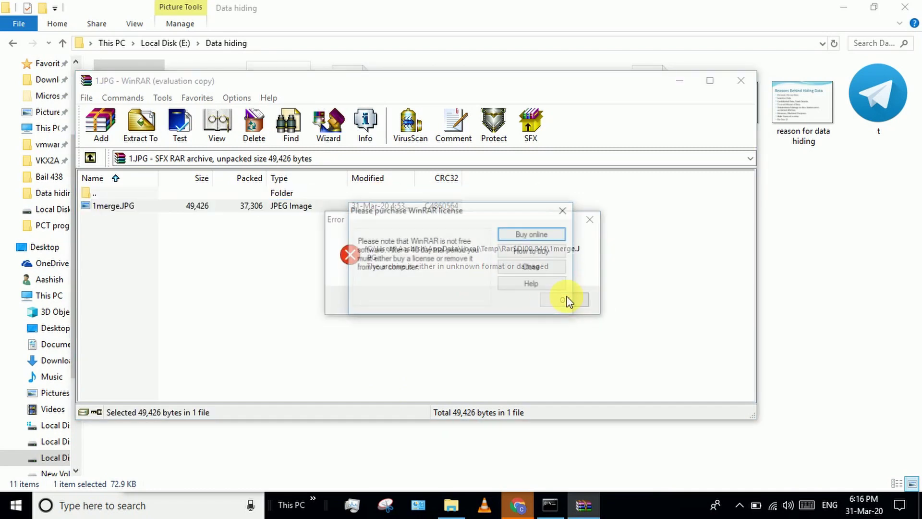
click(552, 266)
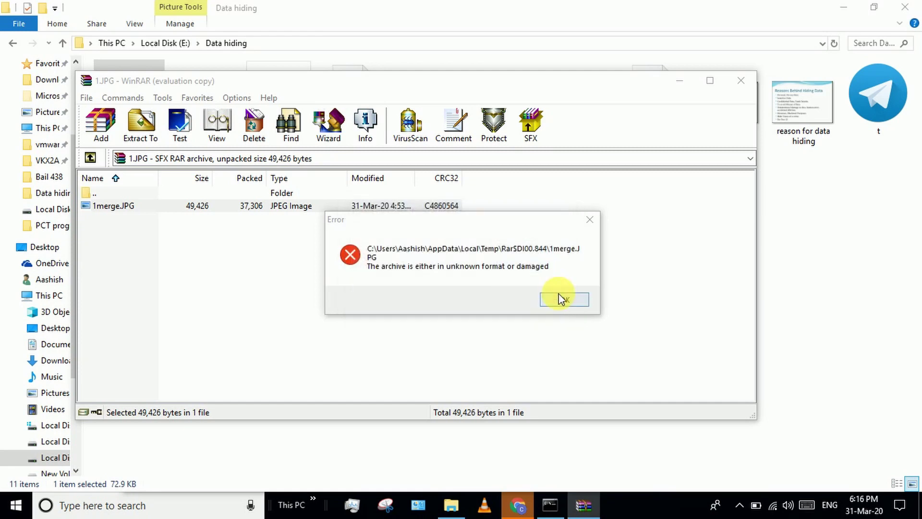
click(563, 304)
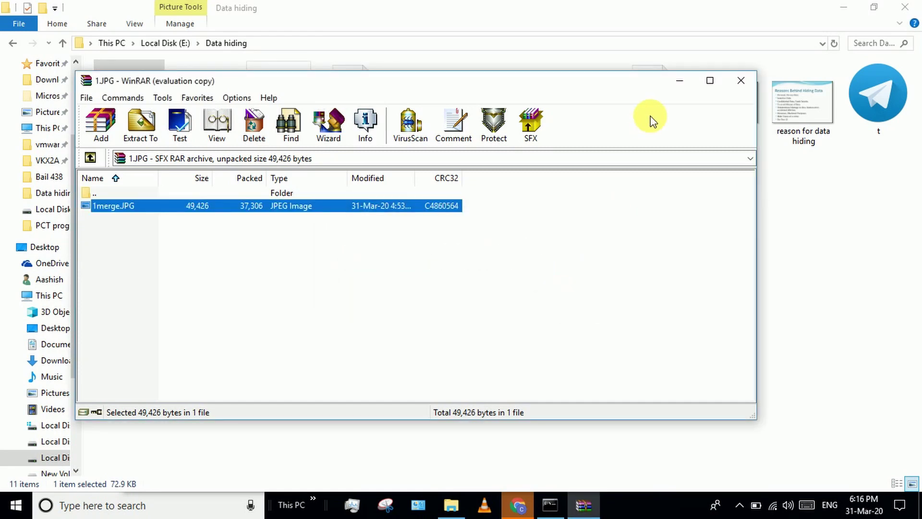
click(744, 79)
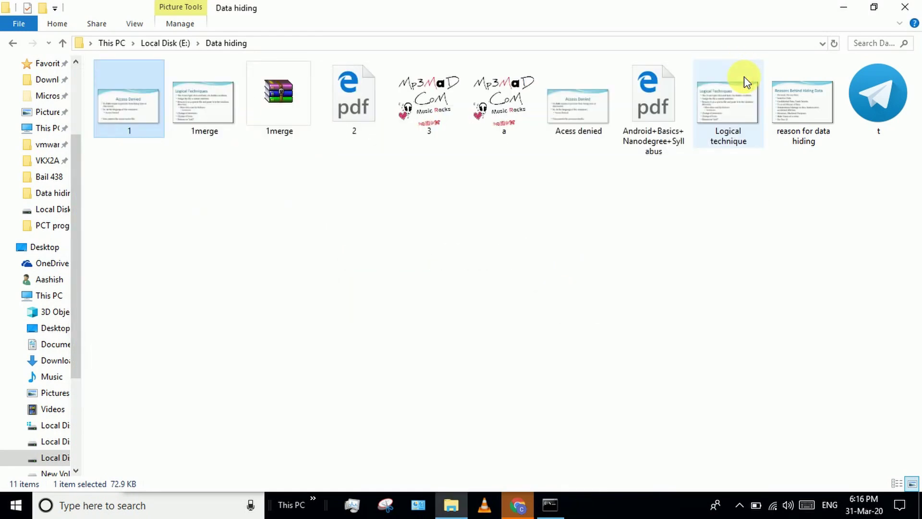
View the merged image 1 in Microsoft Office Picture Manager, close the viewer, and check the file's details in the folder
right_click(136, 92)
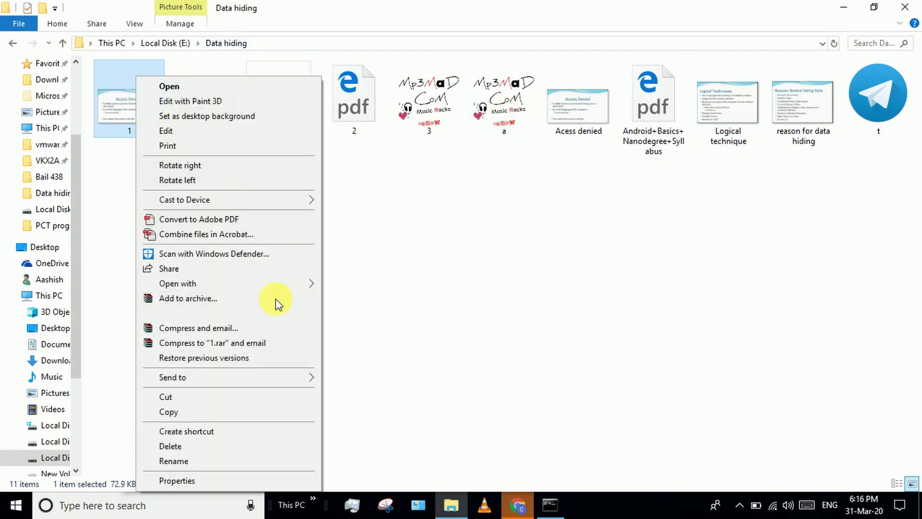
mouse_move(290, 283)
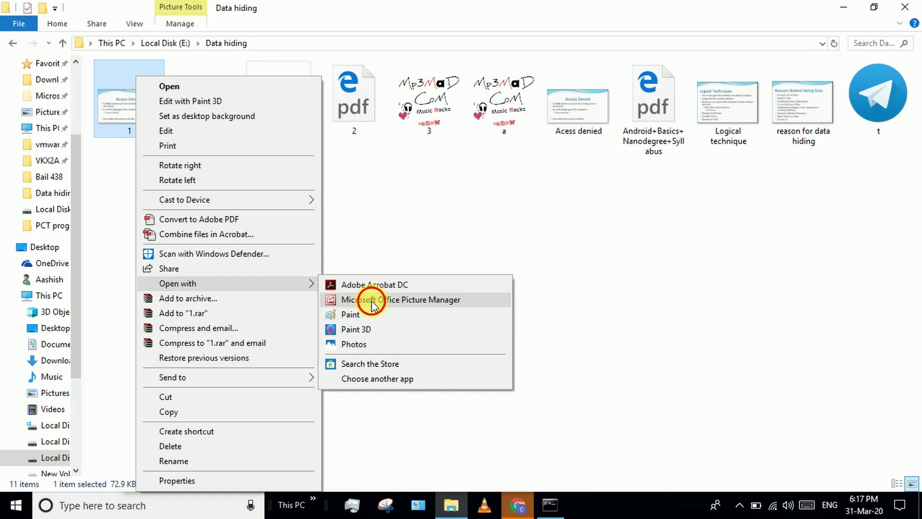
click(367, 301)
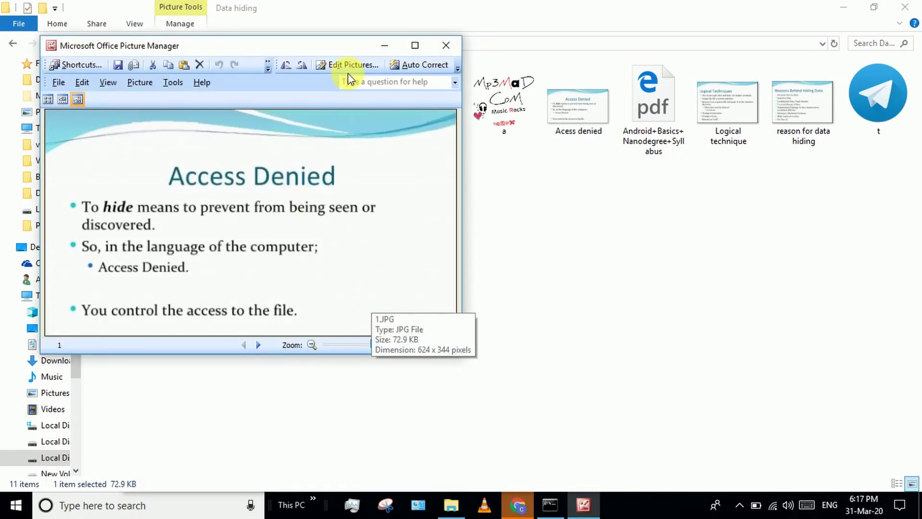
drag(360, 44, 401, 129)
drag(433, 172, 437, 178)
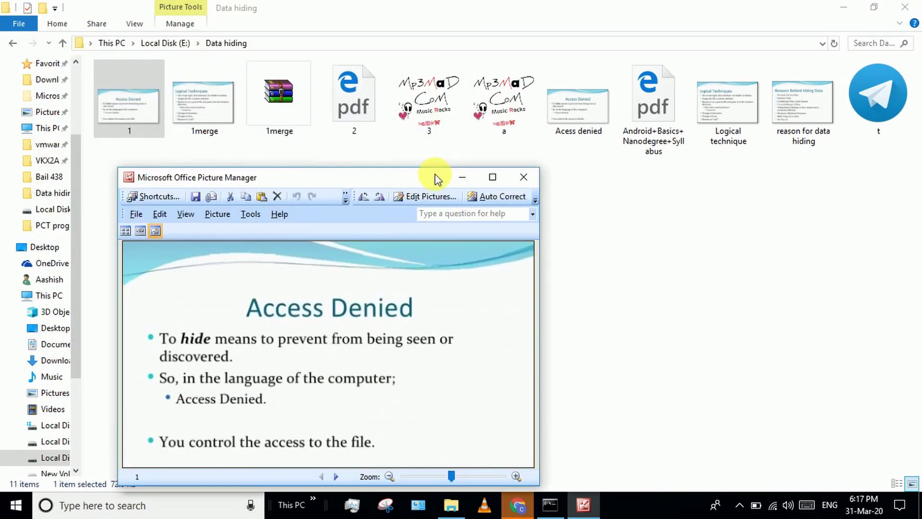
click(531, 183)
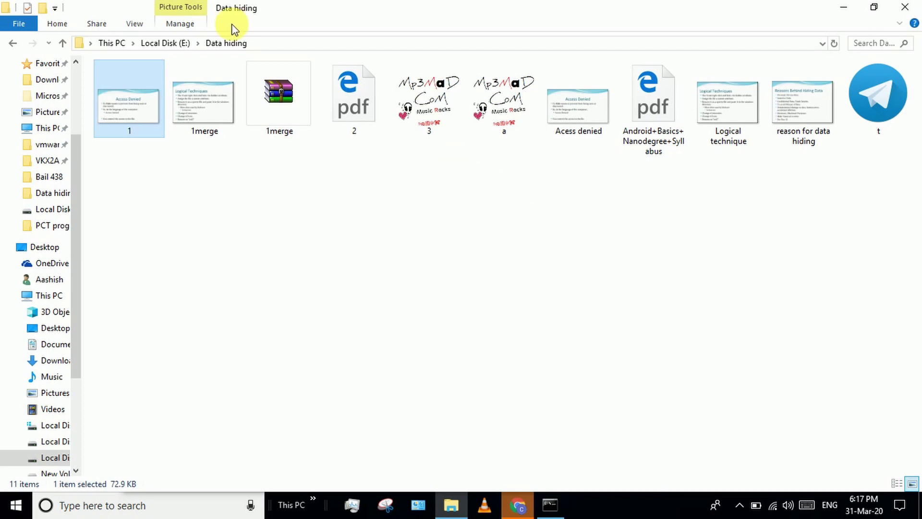
mouse_move(160, 120)
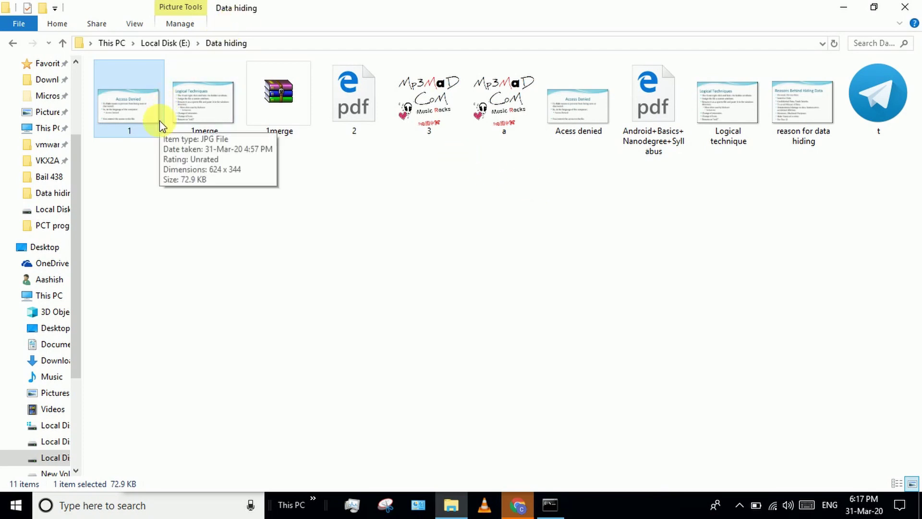
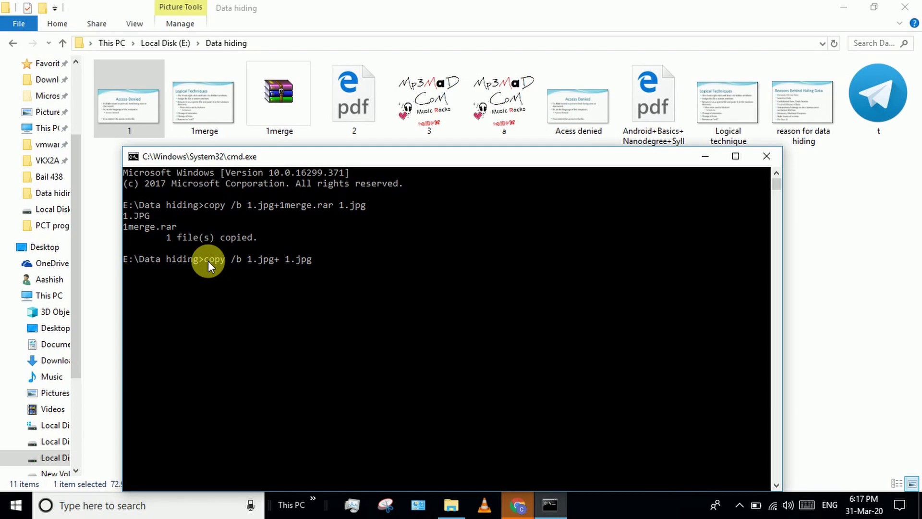
Append 2.pdf to the image with the command copy /b 1.jpg+2.pdf 1.jpg, and check the PDF's file size in the folder
text(2.)
text(pdf)
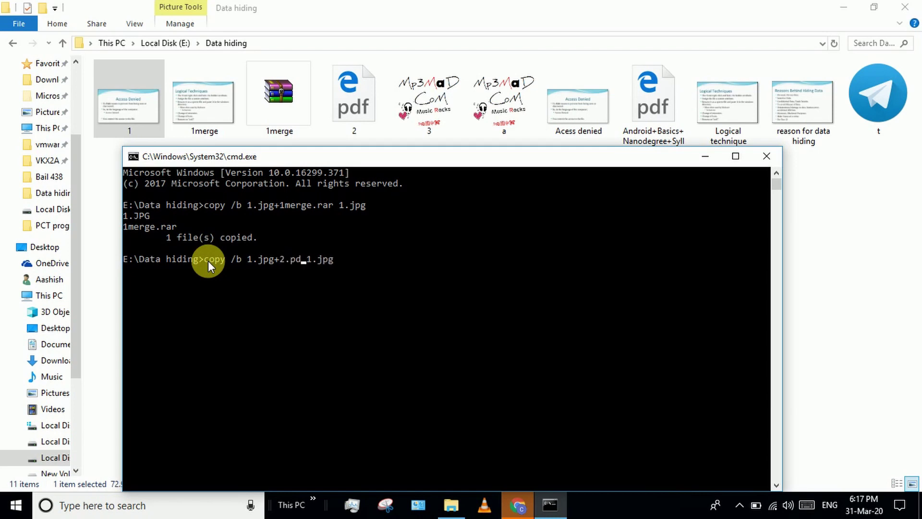
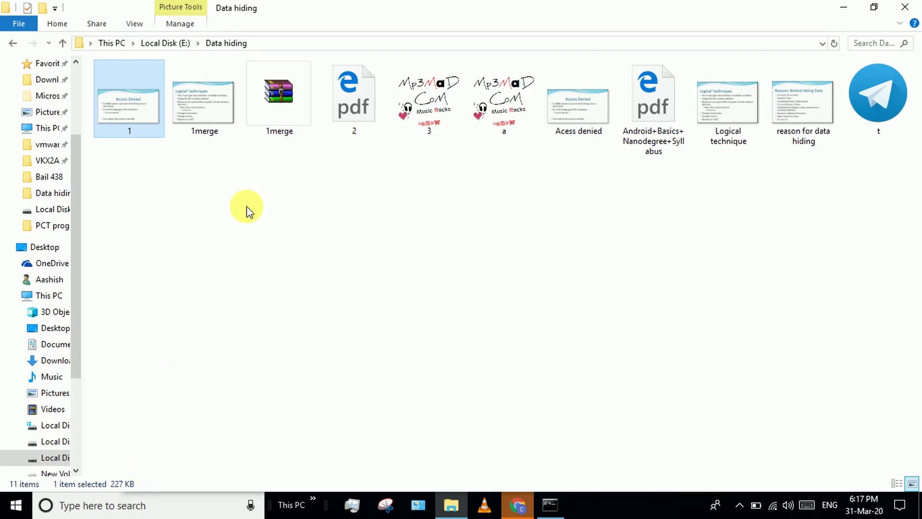
click(369, 115)
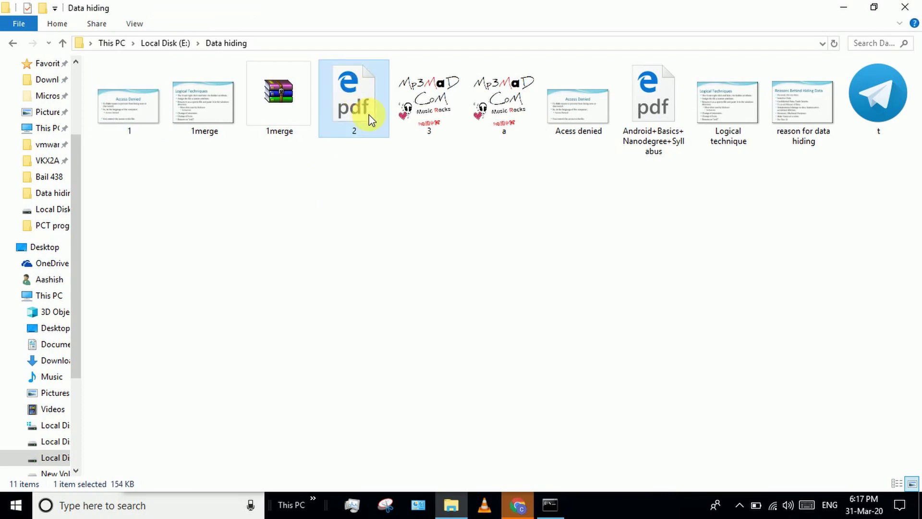
Open the merged image 1 with WinRAR to inspect which hidden files it lists, and close the archive window
click(143, 108)
right_click(143, 108)
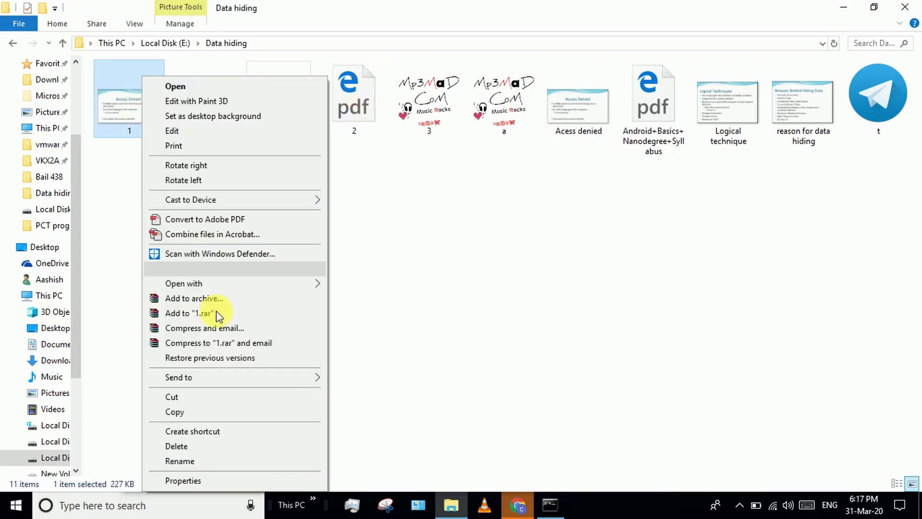
mouse_move(270, 287)
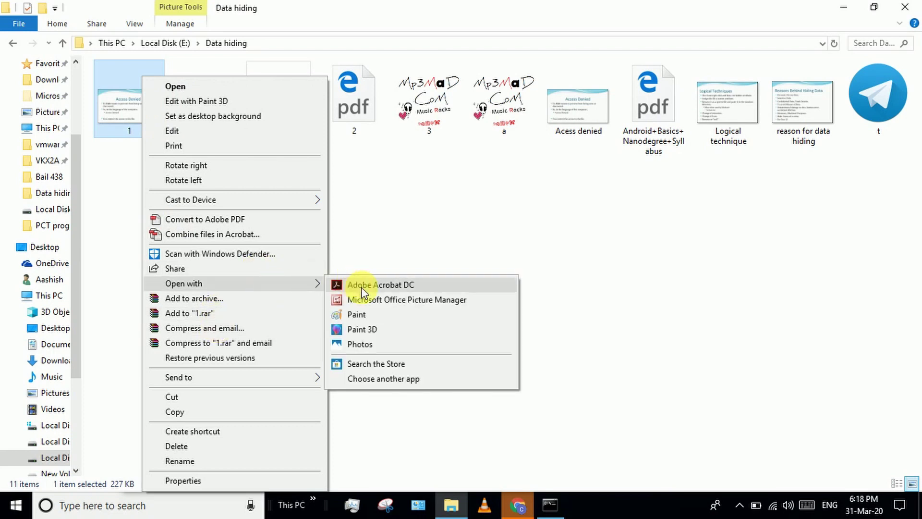
click(376, 379)
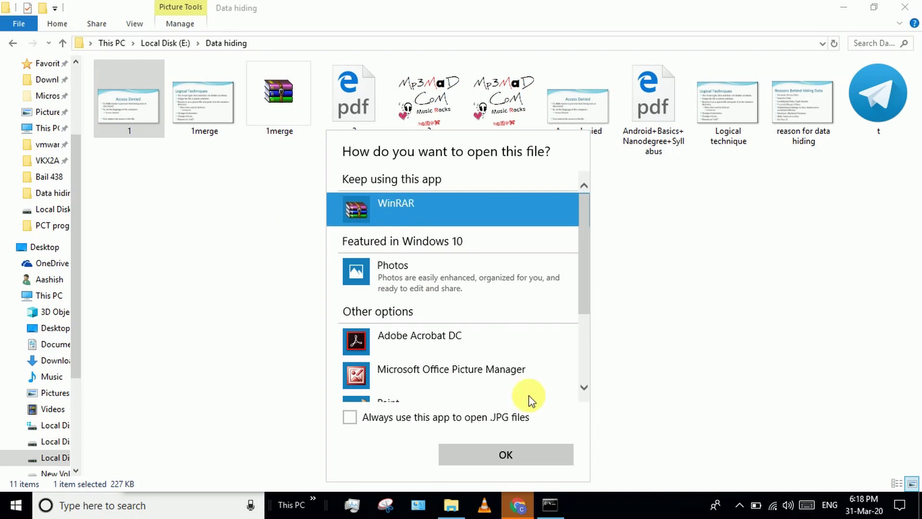
click(553, 455)
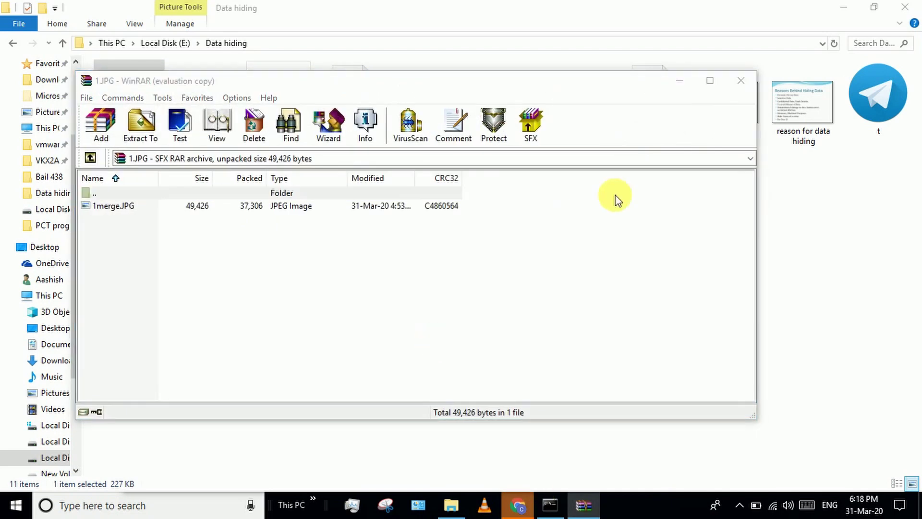
click(484, 256)
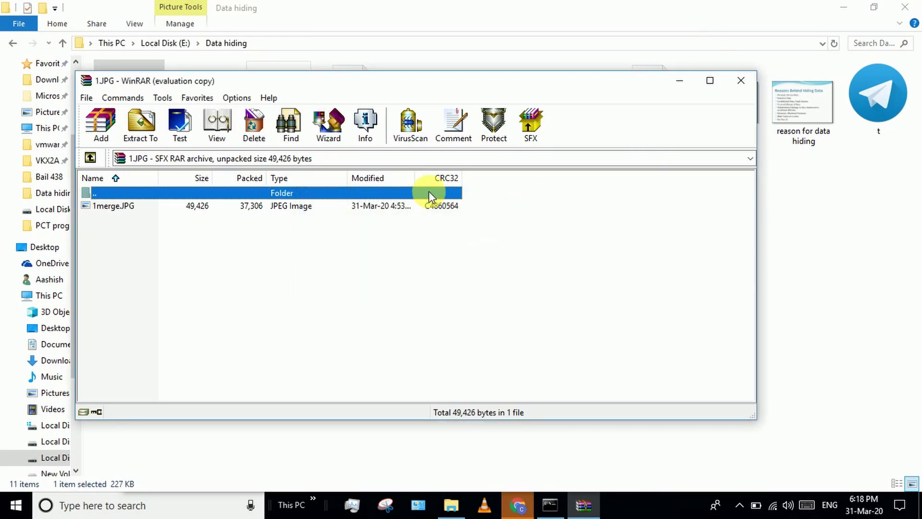
click(741, 80)
Append the audio file 3 to the image with the command copy /b 1.jpg+3.mp3 1.jpg, and check the merged image's size
mouse_move(438, 116)
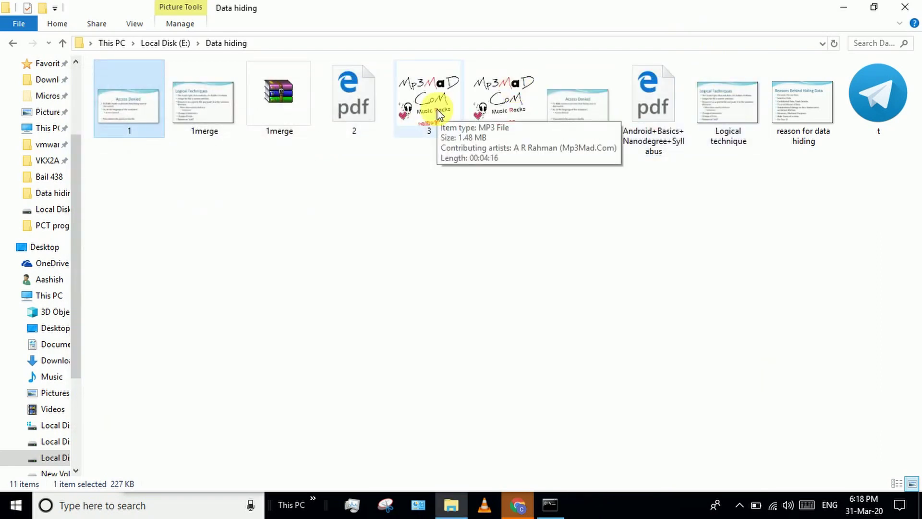
click(431, 113)
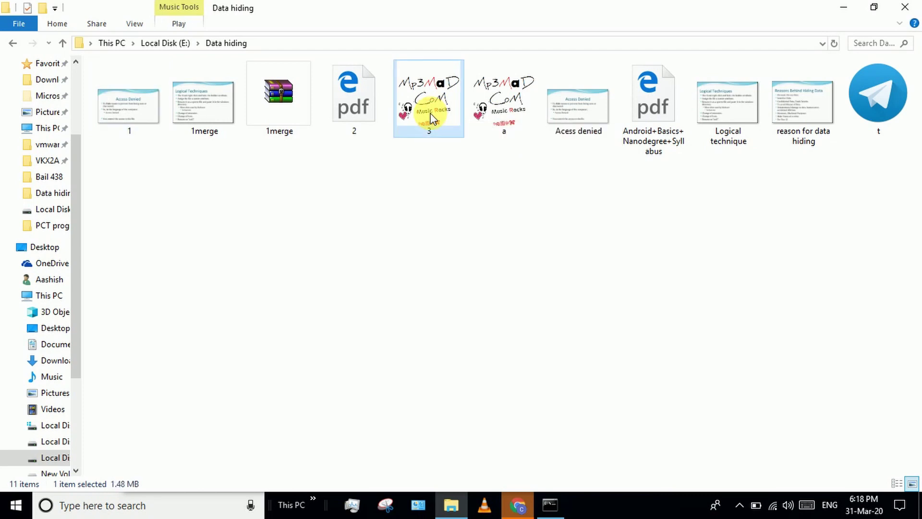
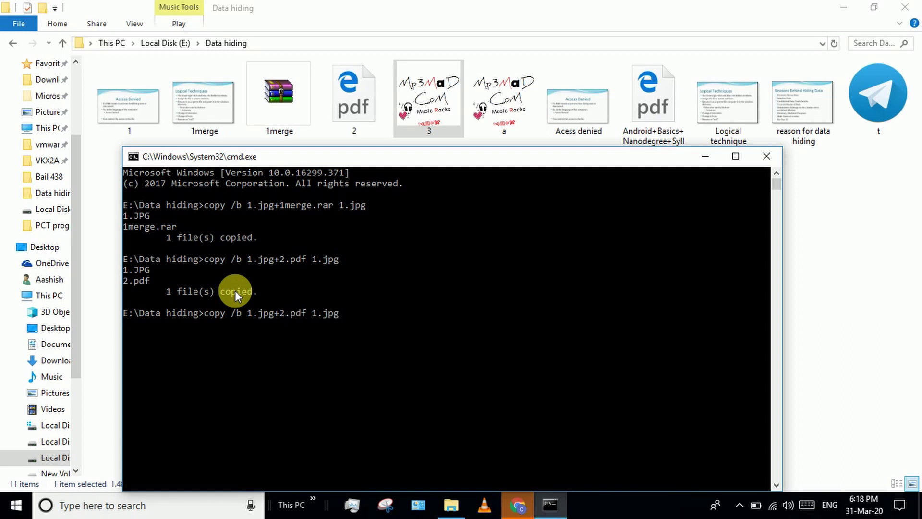
key(Up)
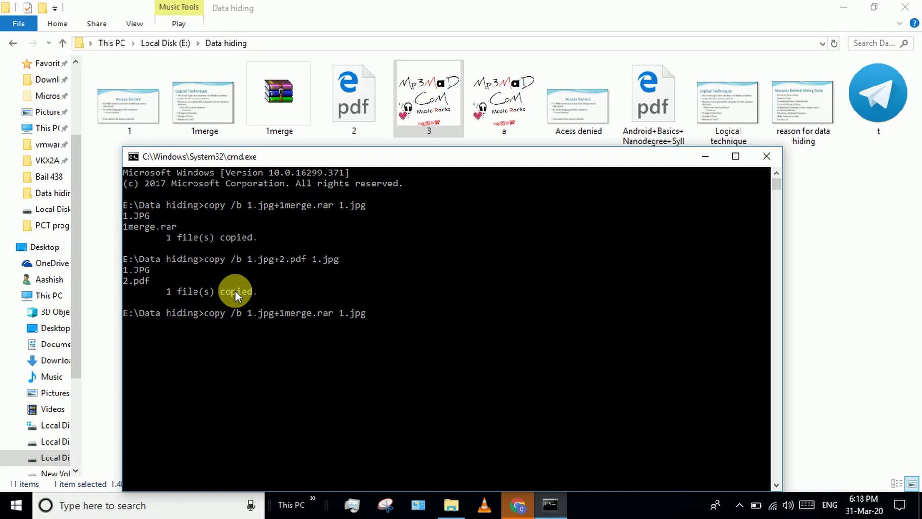
key(Left)
key(Left)
key(Left)
key(Left)
key(Left)
key(Left)
key(Left)
key(BackSpace)
key(BackSpace)
key(BackSpace)
key(BackSpace)
key(BackSpace)
key(BackSpace)
key(BackSpace)
key(BackSpace)
key(BackSpace)
key(BackSpace)
text(3.)
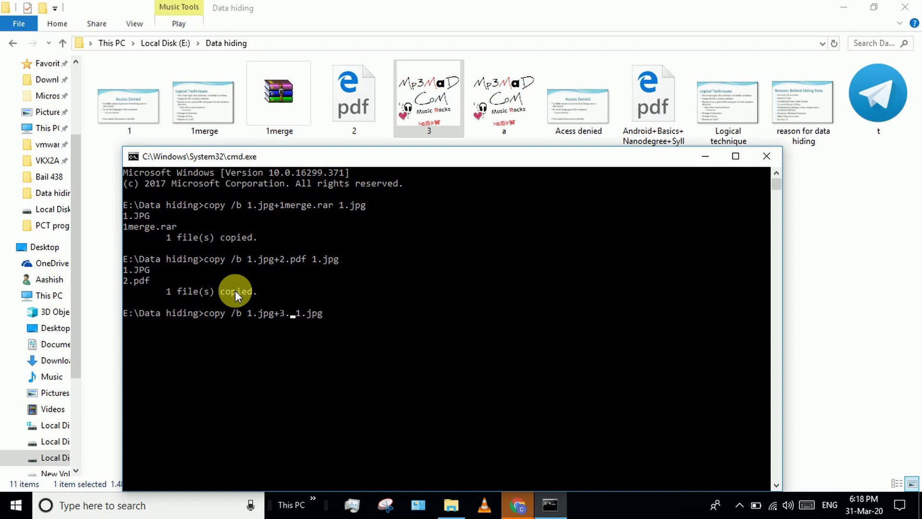
text(mp3)
key(Return)
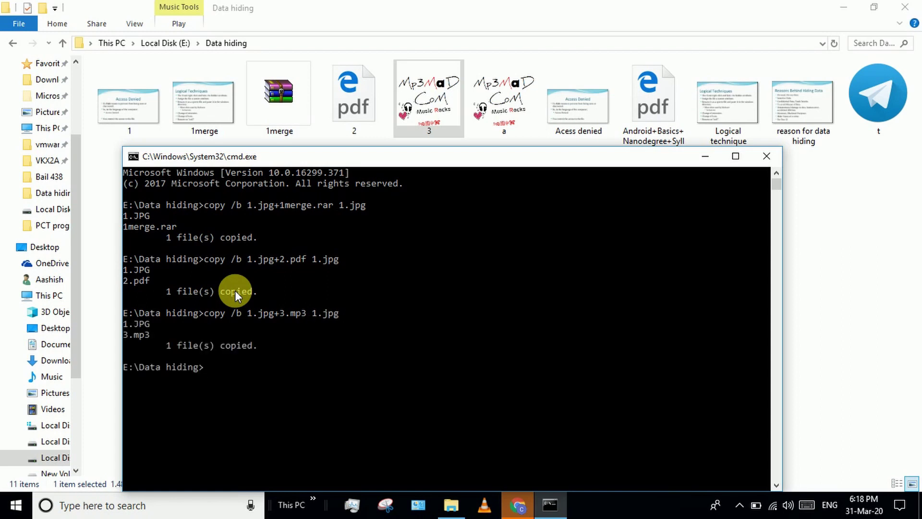
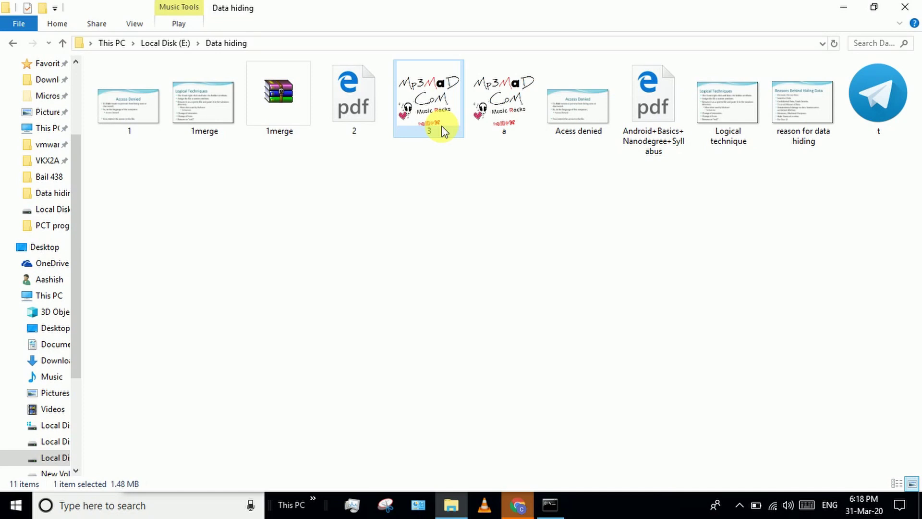
click(114, 118)
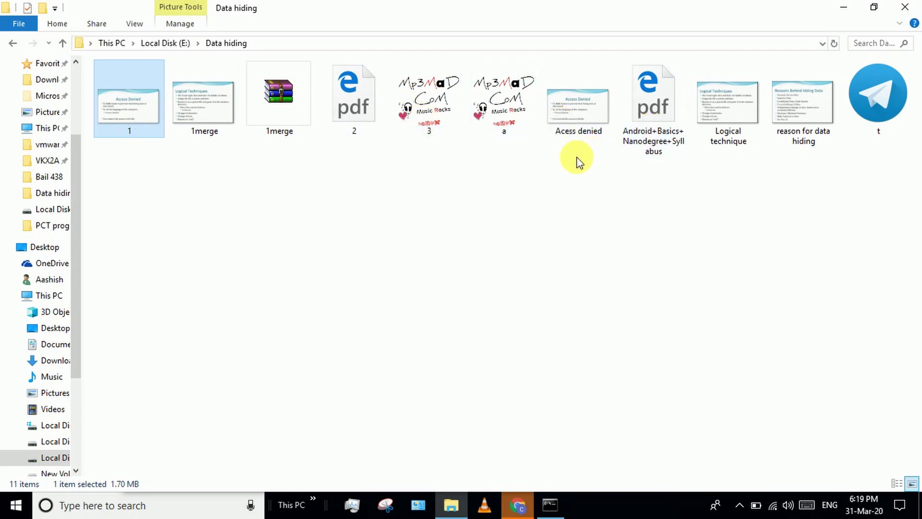
Run the t installer as administrator in English, look through to the additional tasks page, and exit the setup without installing
click(902, 112)
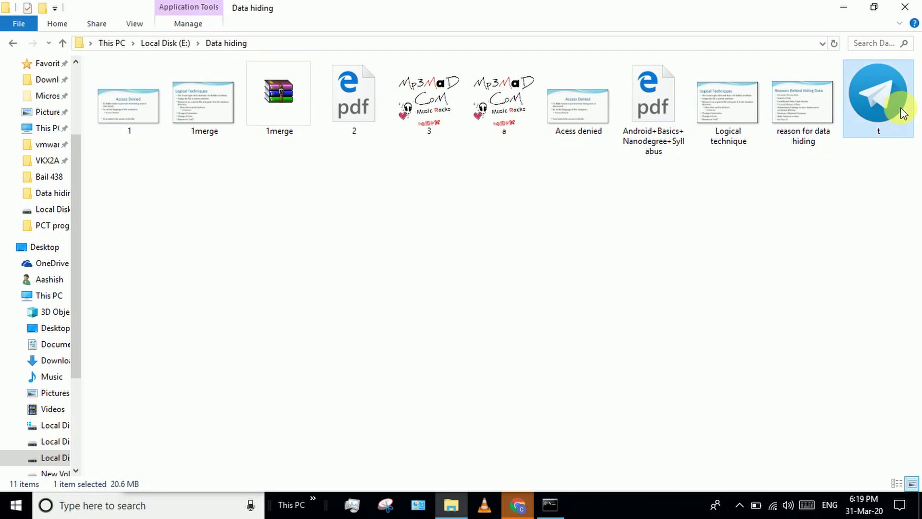
right_click(903, 114)
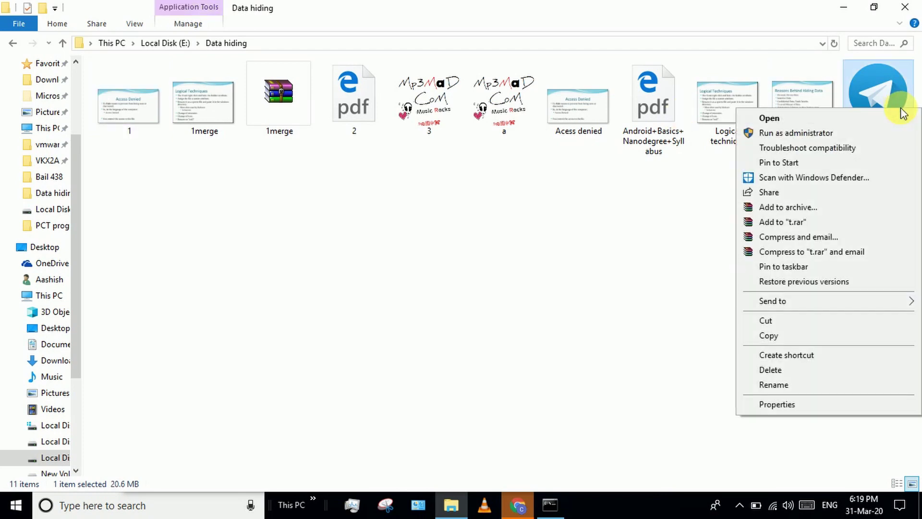
click(897, 135)
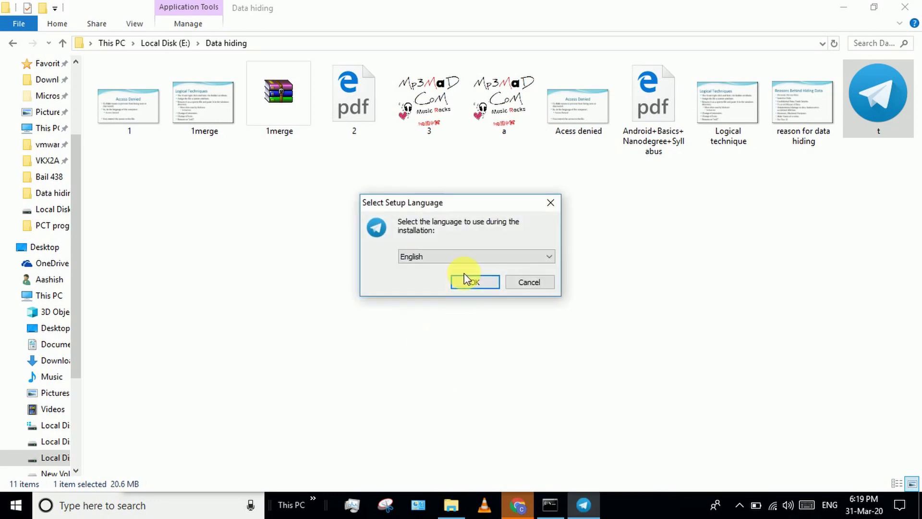
click(470, 282)
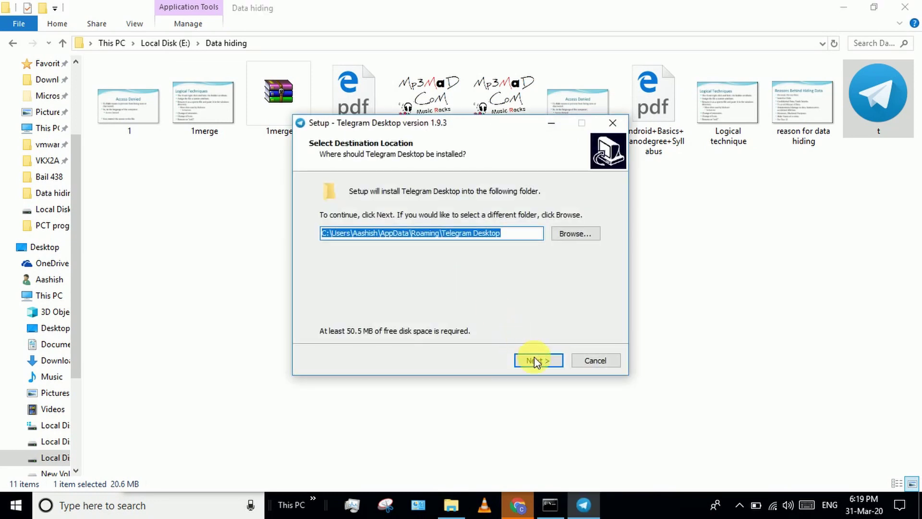
click(534, 358)
click(534, 358)
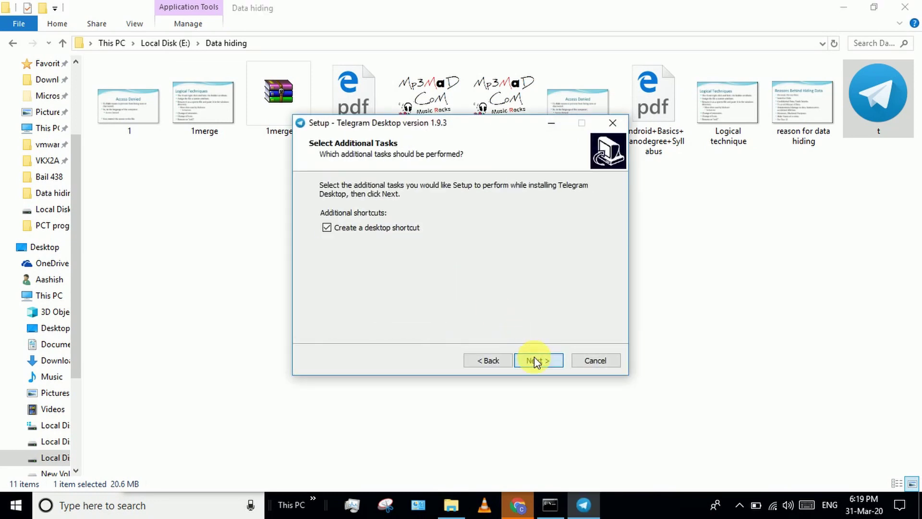
click(596, 363)
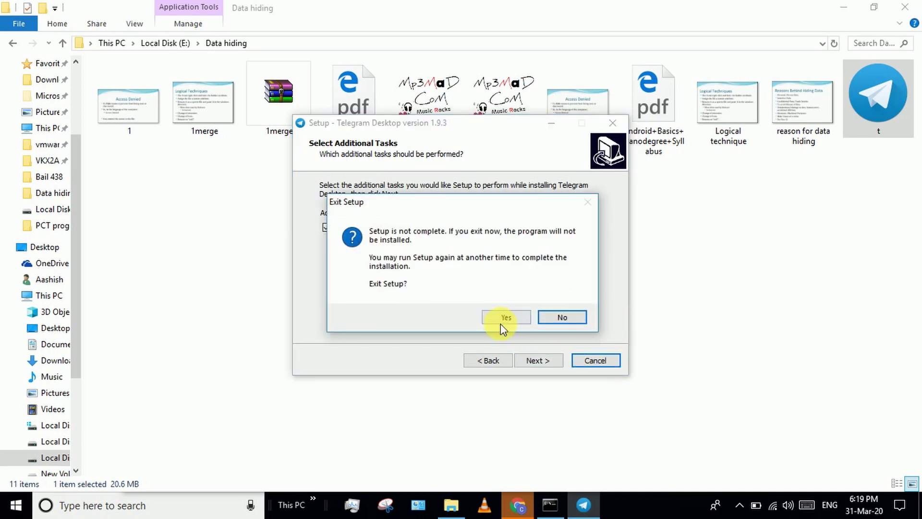
click(512, 316)
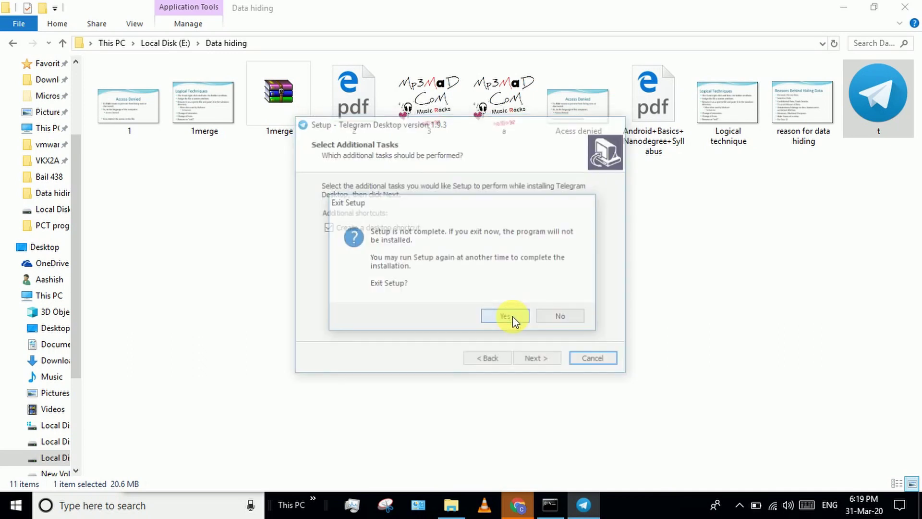
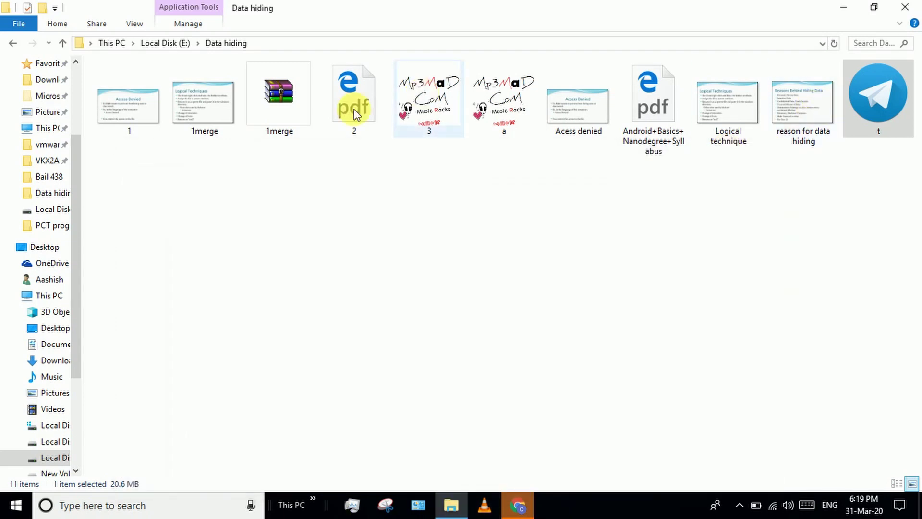
Compare the file sizes of the merged image 1 and the t installer, and narrow the folder window's navigation pane
click(126, 98)
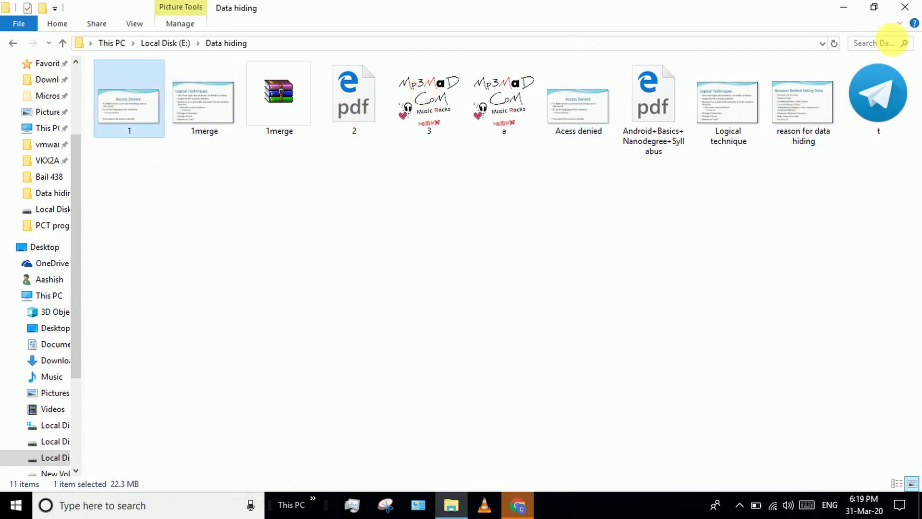
click(878, 96)
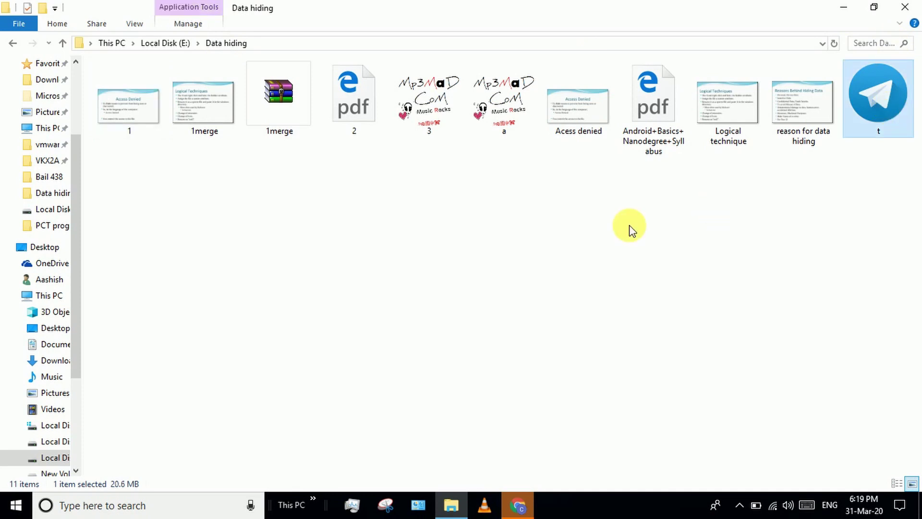
click(133, 128)
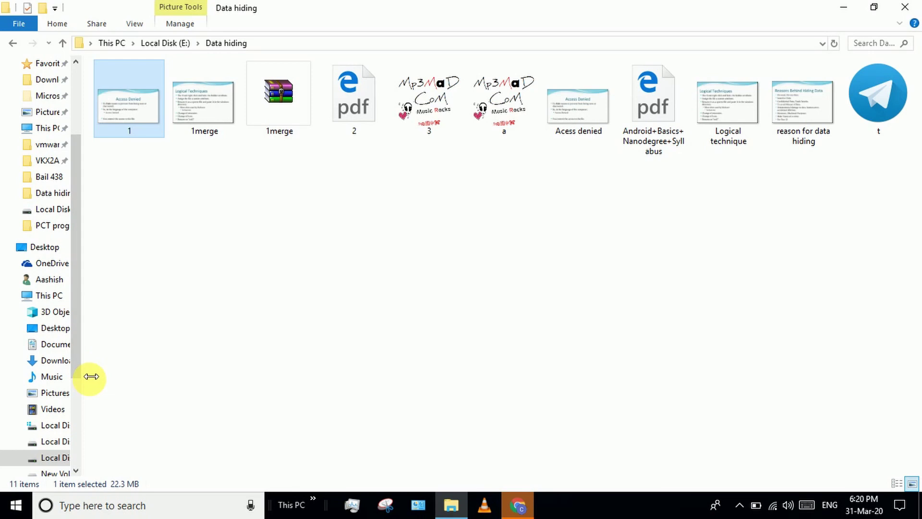
drag(91, 376, 54, 356)
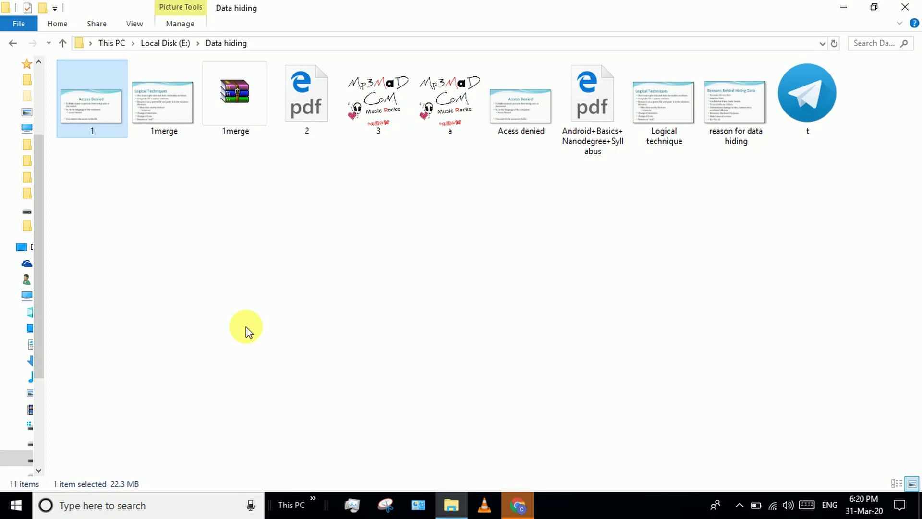
click(557, 108)
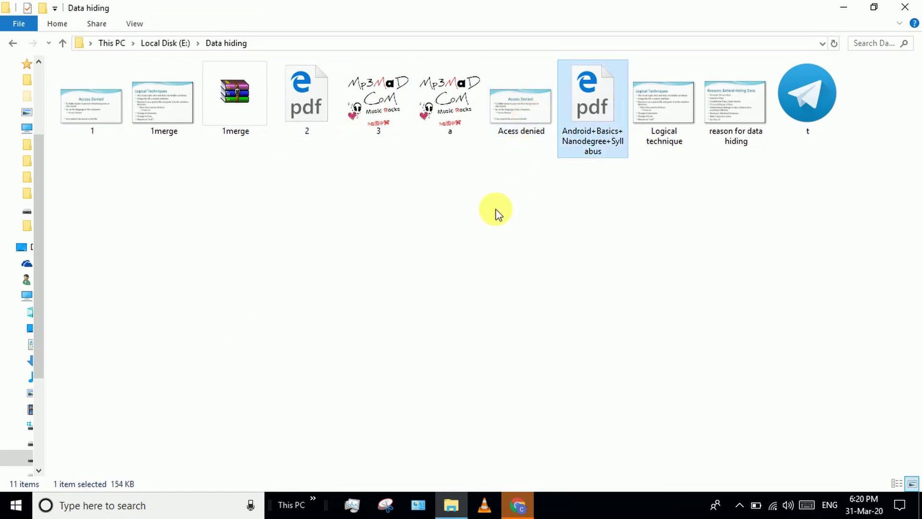
Examine the general and detailed file properties of the original image Acess denied down to its image attributes, and close the properties
click(527, 114)
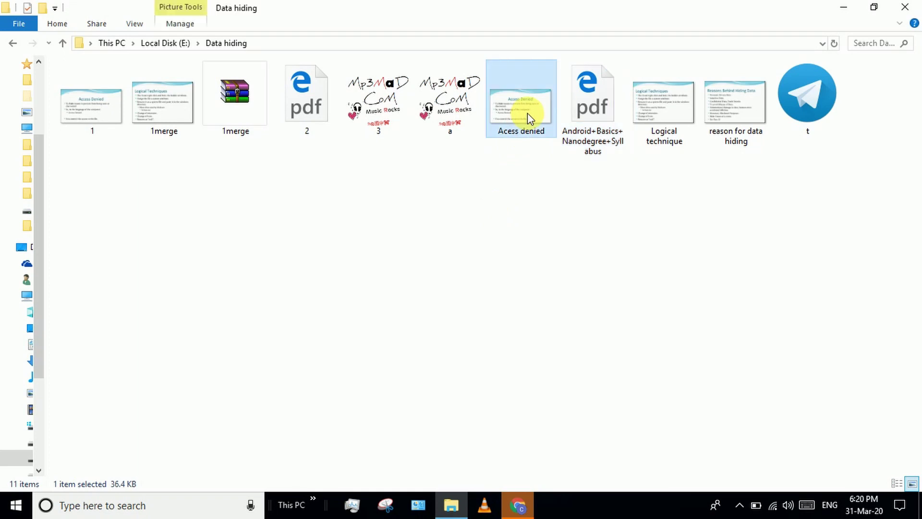
right_click(527, 113)
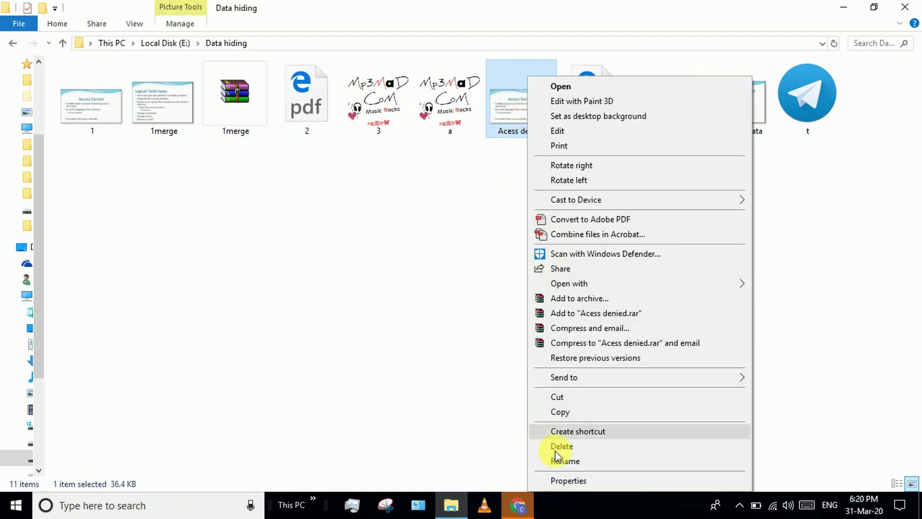
click(576, 479)
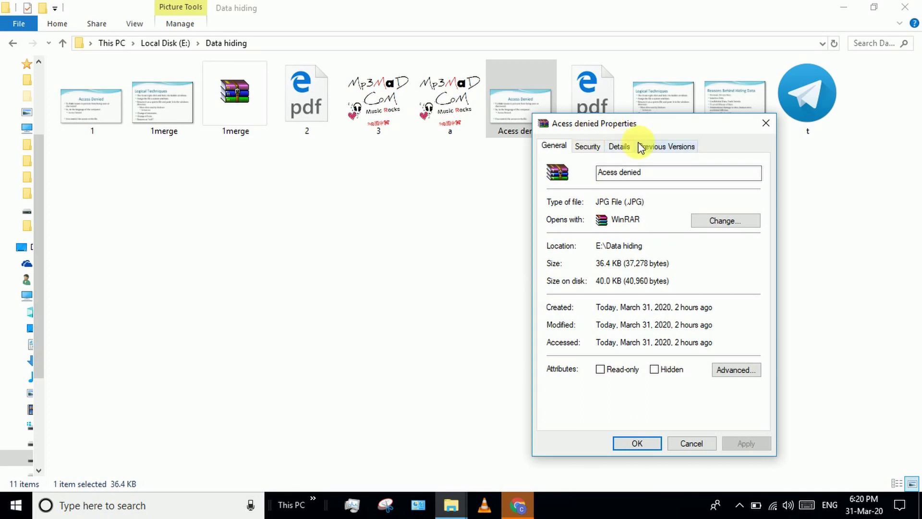
click(620, 146)
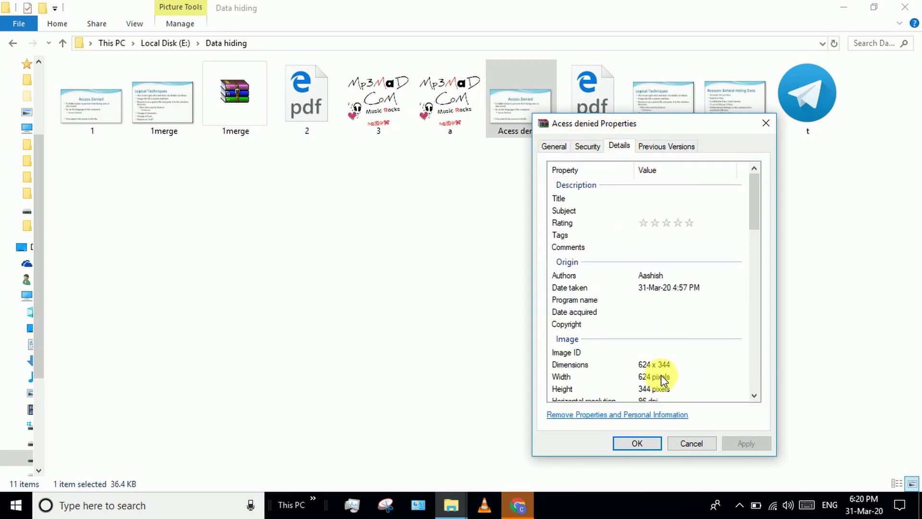
click(754, 396)
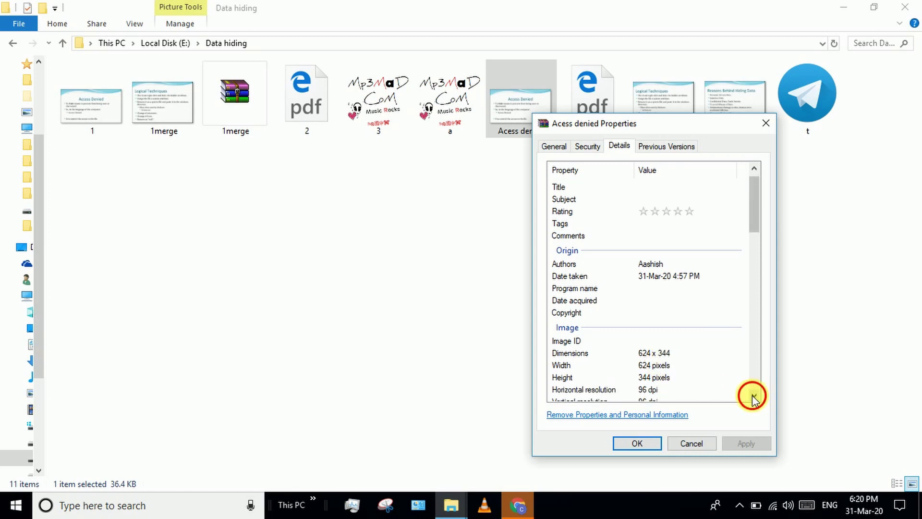
click(754, 395)
click(754, 395)
click(754, 395)
click(753, 395)
click(754, 395)
click(754, 395)
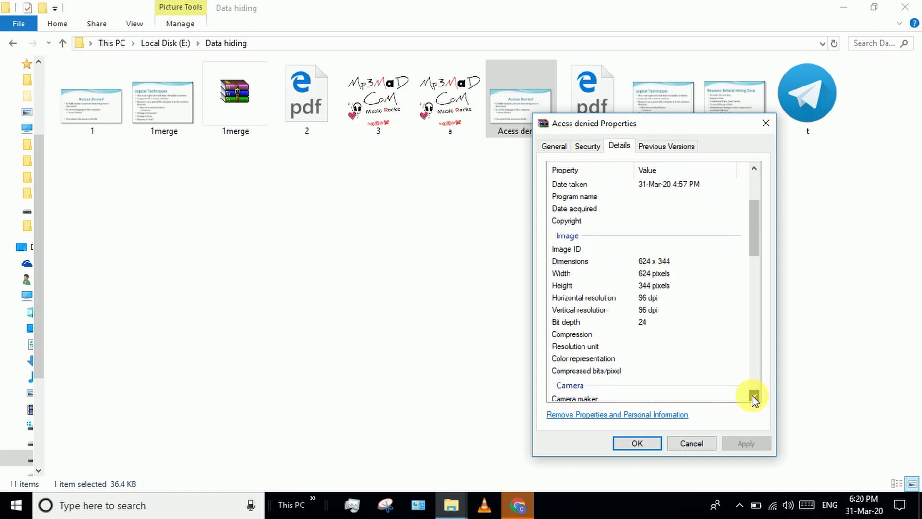
click(754, 395)
click(765, 124)
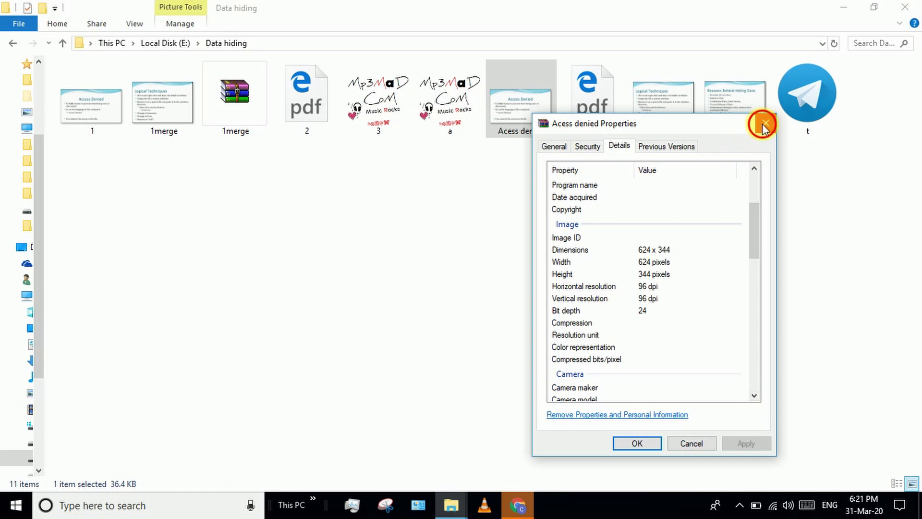
Examine the properties of the merged image 1, including its general information and previous versions
click(94, 103)
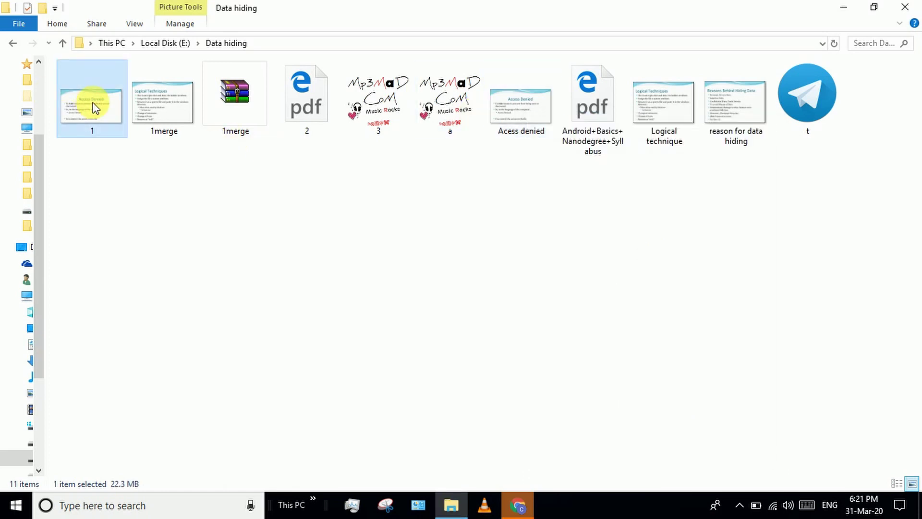
right_click(94, 105)
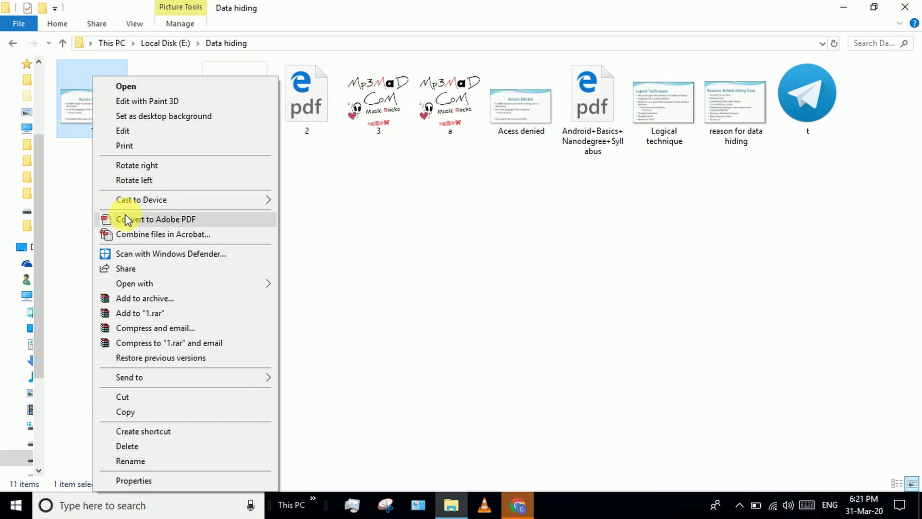
click(171, 480)
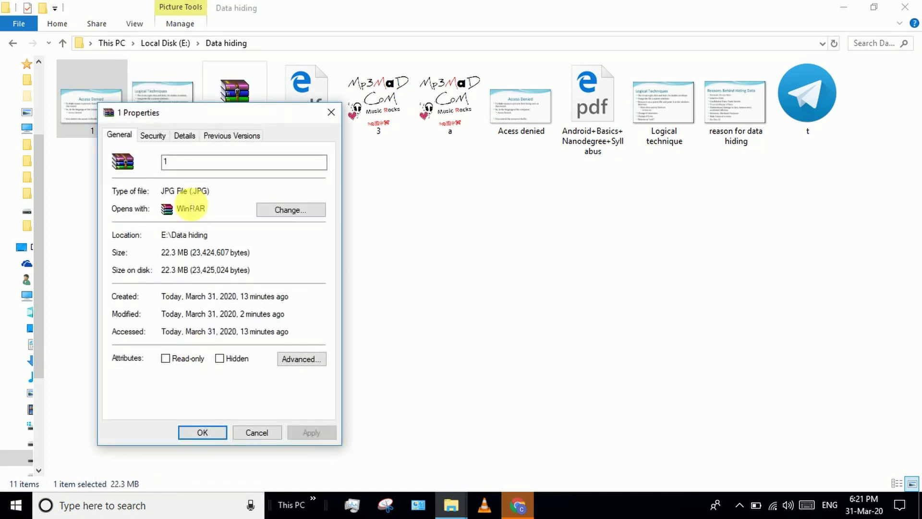
click(211, 137)
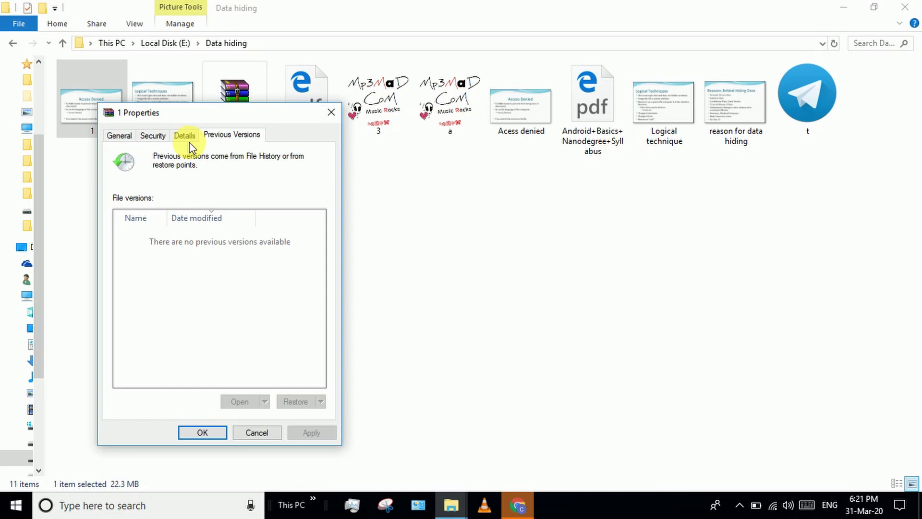
key(ctrl+F10)
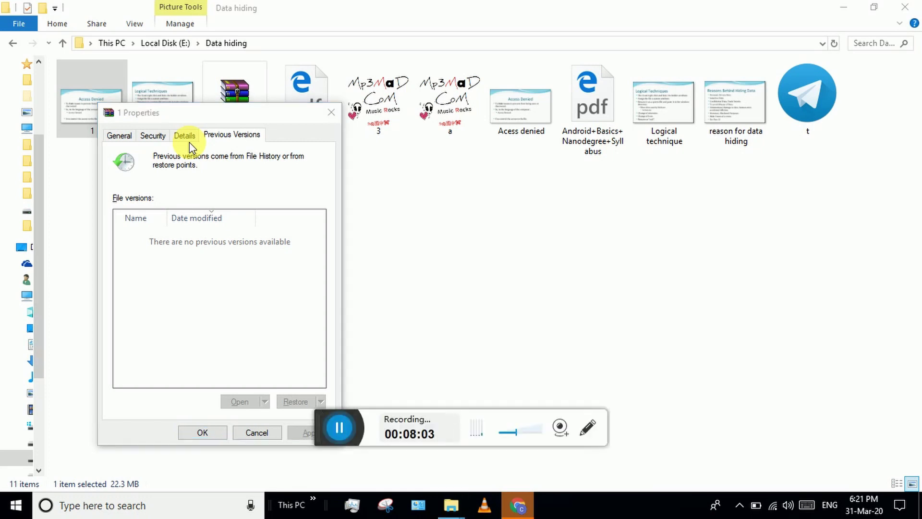